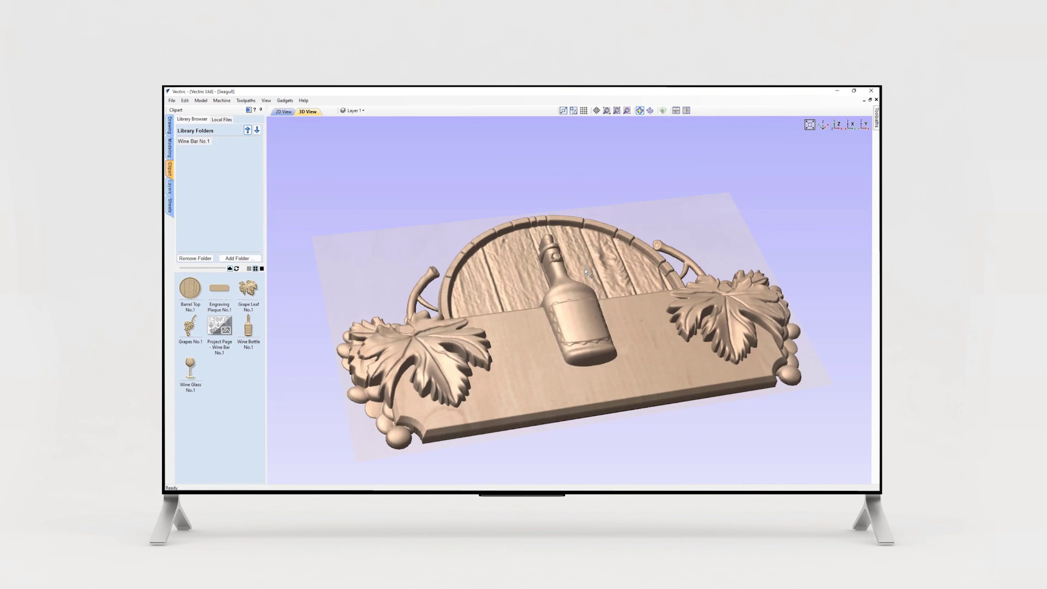
# Select the wine bottle relief on the wine bar plaque in the 3D view.
pyautogui.click(586, 273)
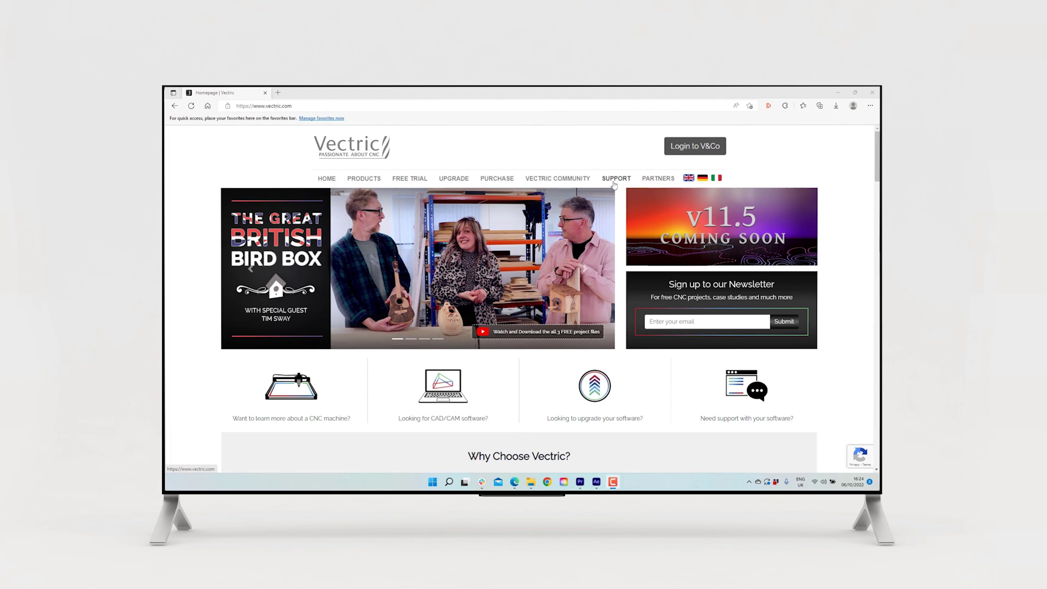
# Open the Support menu on vectric.com and point at Training Videos.
pyautogui.click(614, 185)
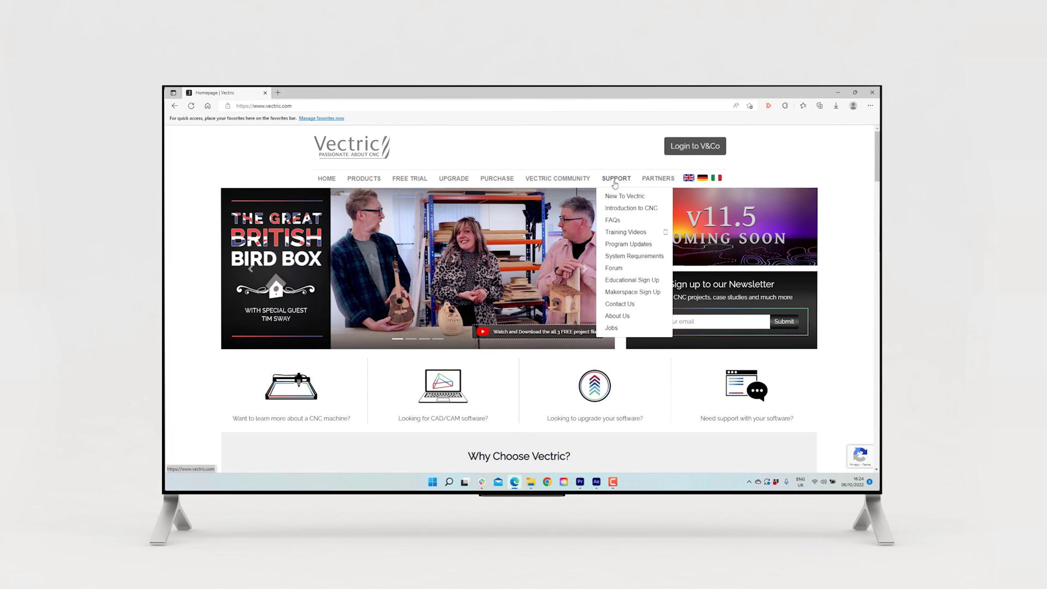
pyautogui.moveTo(623, 236)
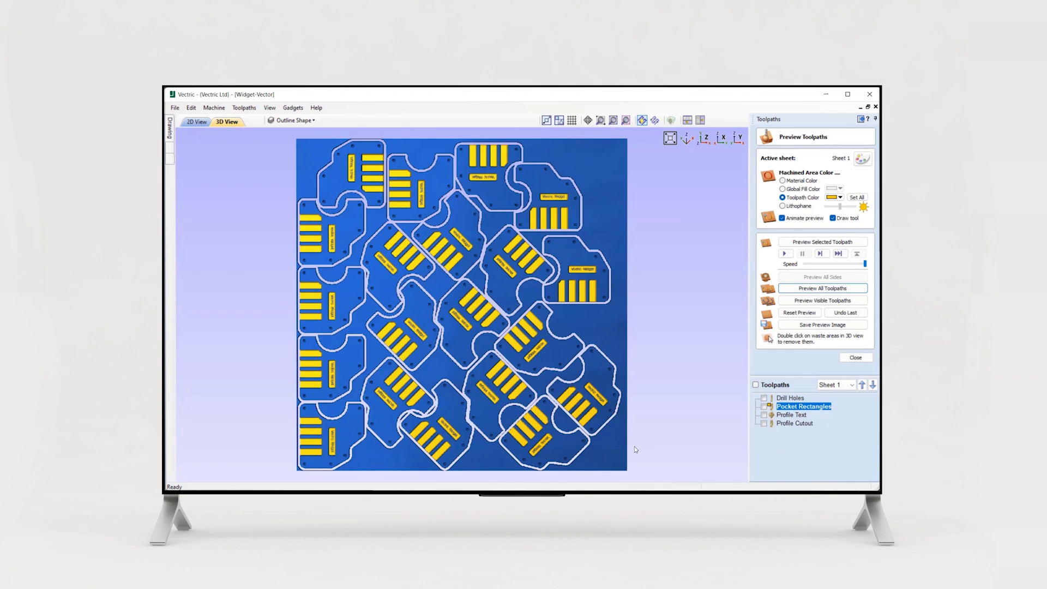
# Tilt the wine glass component using its tilt properties popup.
pyautogui.moveTo(633, 446); pyautogui.dragTo(669, 350)
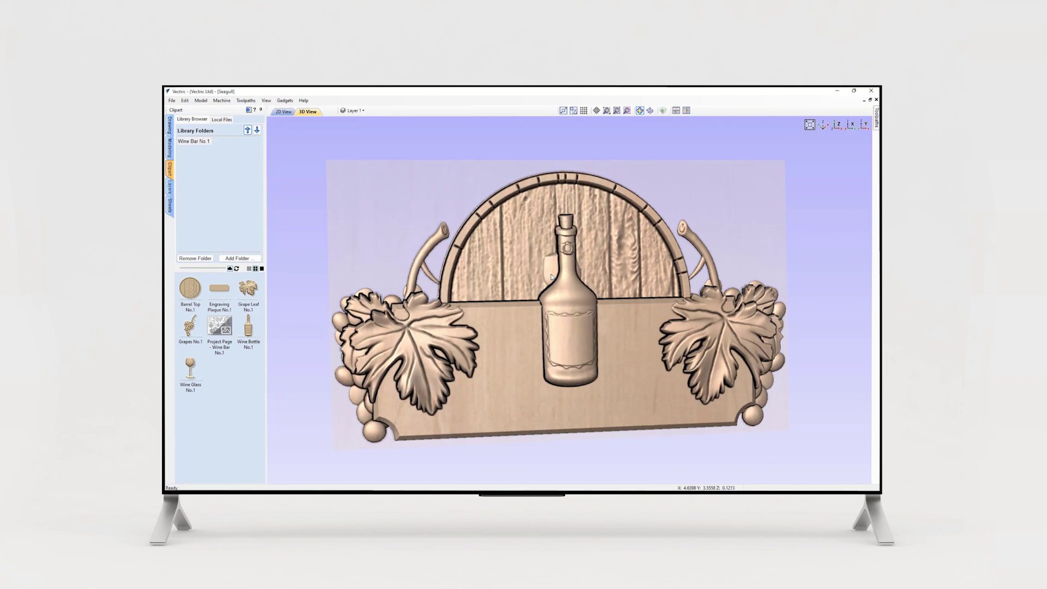
pyautogui.moveTo(552, 277); pyautogui.dragTo(532, 283)
pyautogui.click(533, 284)
pyautogui.click(621, 447)
pyautogui.moveTo(625, 451); pyautogui.dragTo(636, 452)
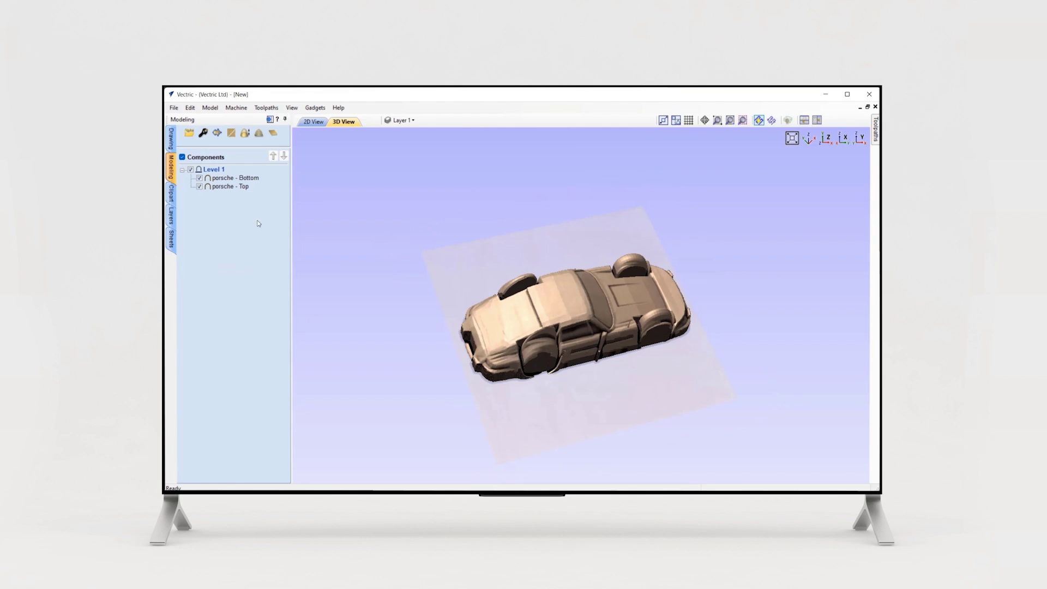
# Select the porsche Bottom and Top components, then finish and check the freehand nose outline.
pyautogui.click(567, 321)
pyautogui.click(574, 336)
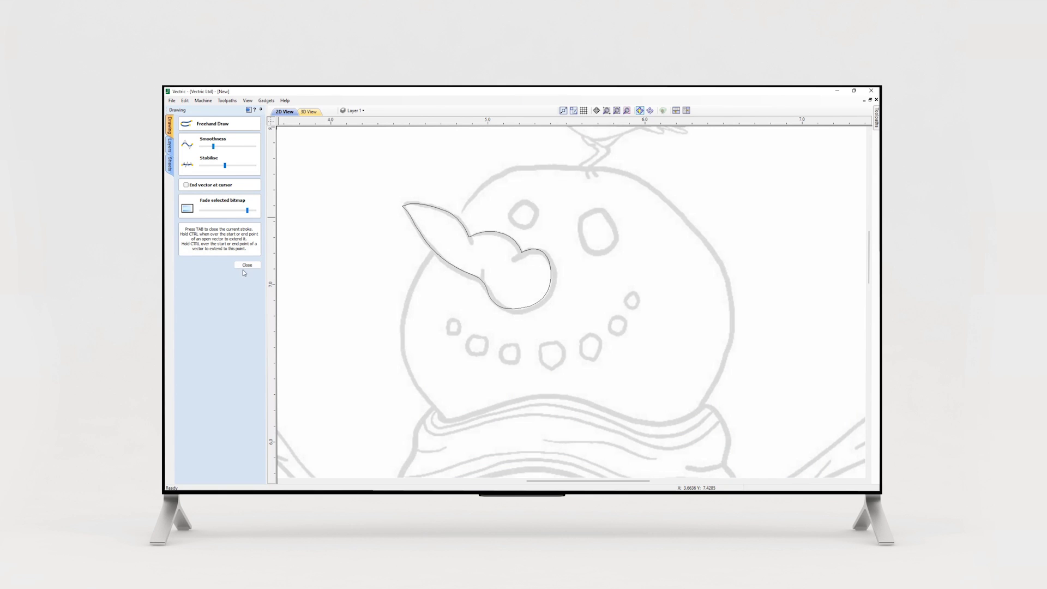
pyautogui.click(247, 265)
pyautogui.click(424, 207)
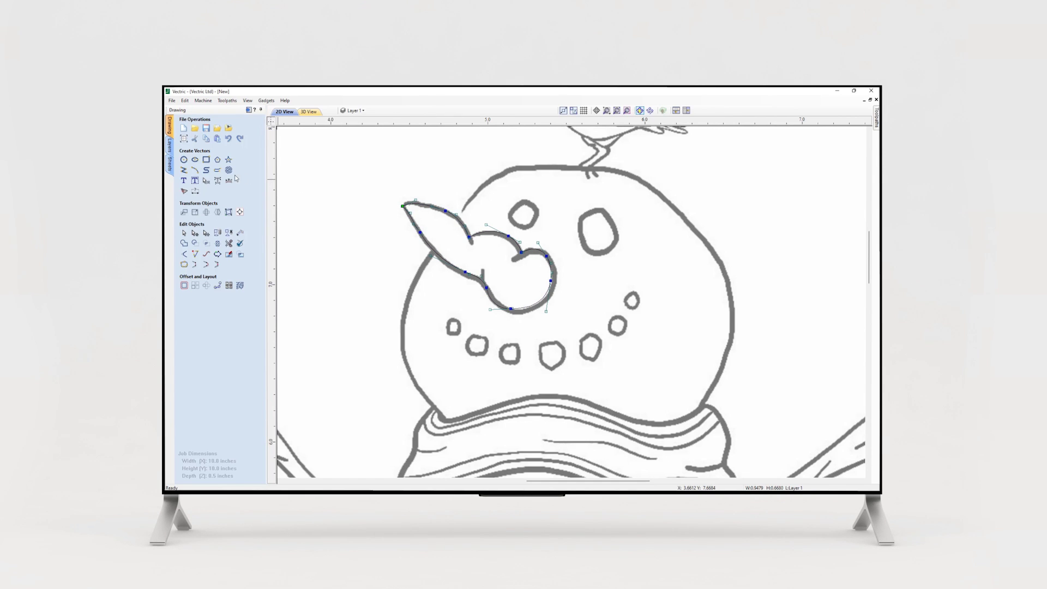
pyautogui.click(421, 280)
pyautogui.click(229, 180)
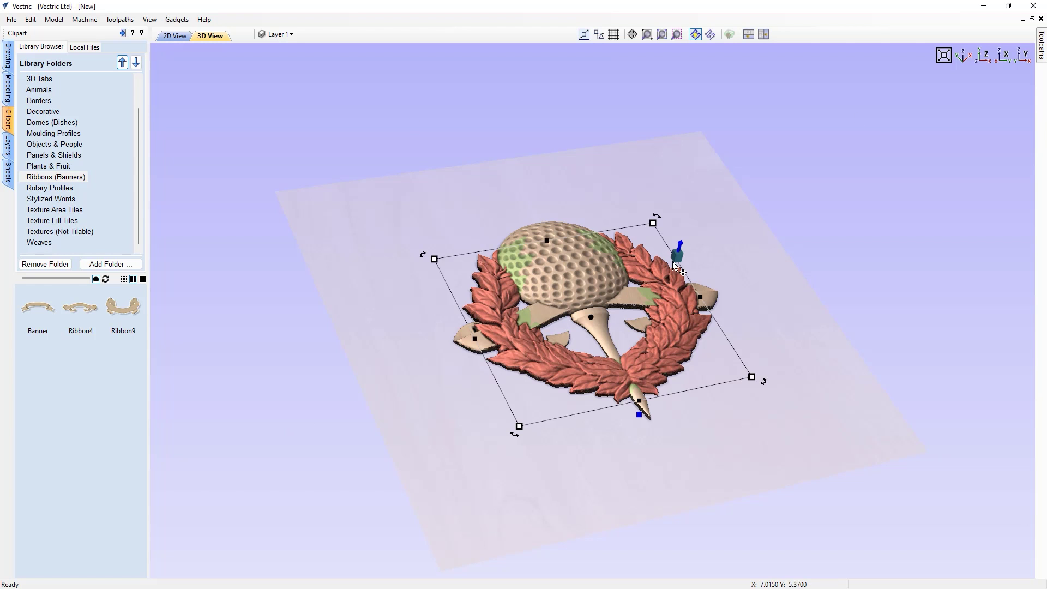
# Enlarge the laurel wreath to fill the board and delete the crossed ribbon relief.
pyautogui.moveTo(684, 232); pyautogui.dragTo(700, 150)
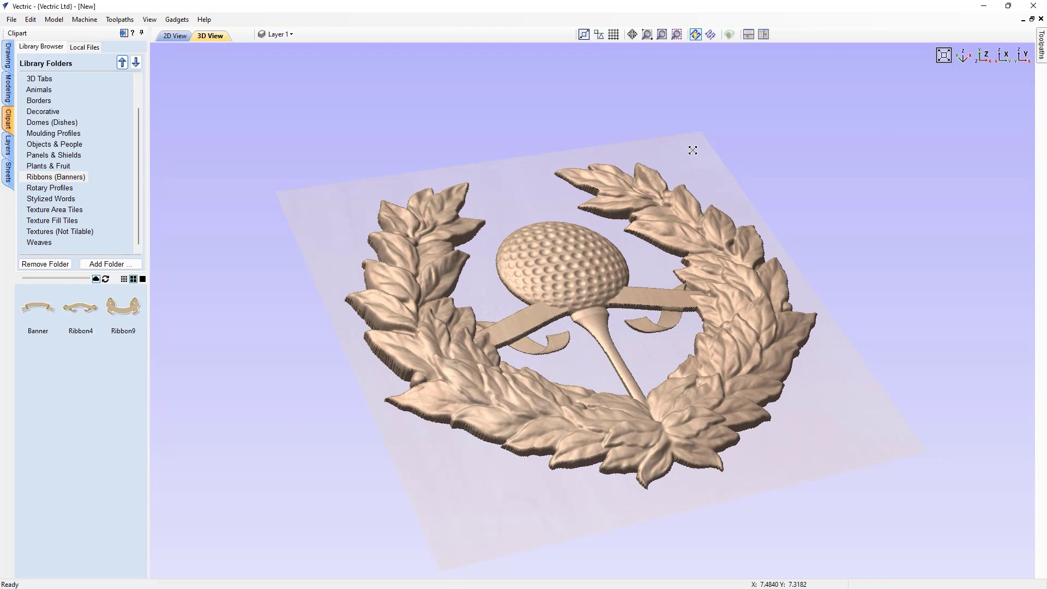
pyautogui.click(632, 309)
pyautogui.click(631, 309)
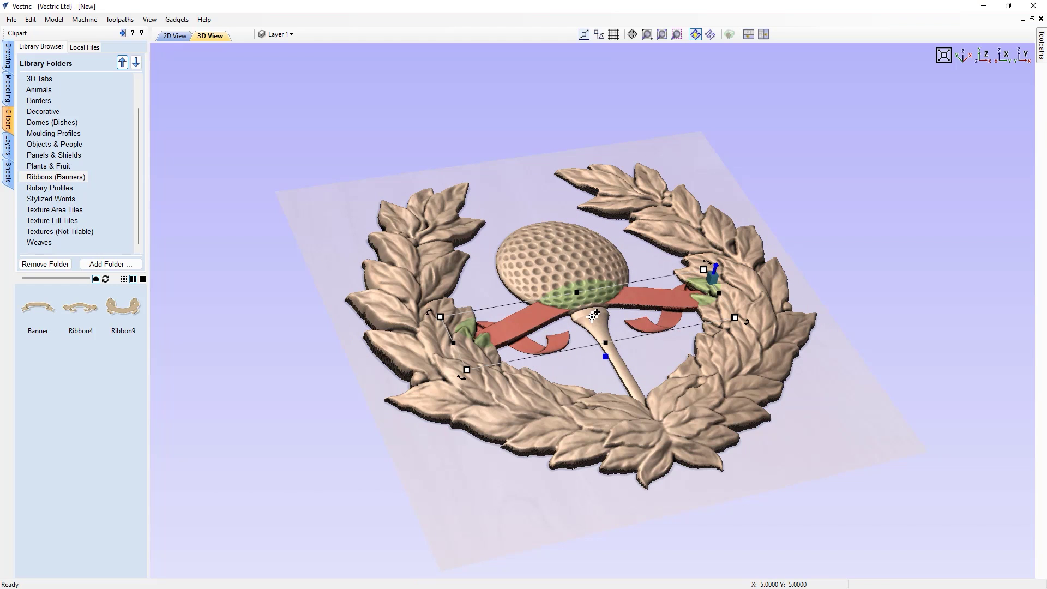
pyautogui.press('Delete')
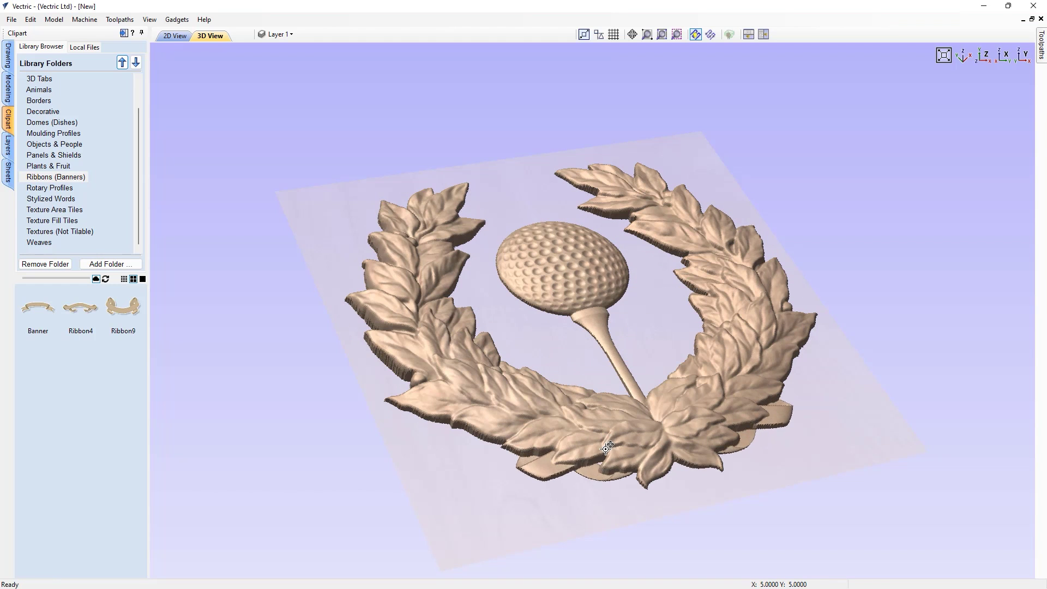
# Raise and thicken the ribbon banner, then shrink the golf ball and tee slightly.
pyautogui.click(606, 448)
pyautogui.moveTo(790, 385); pyautogui.dragTo(797, 383)
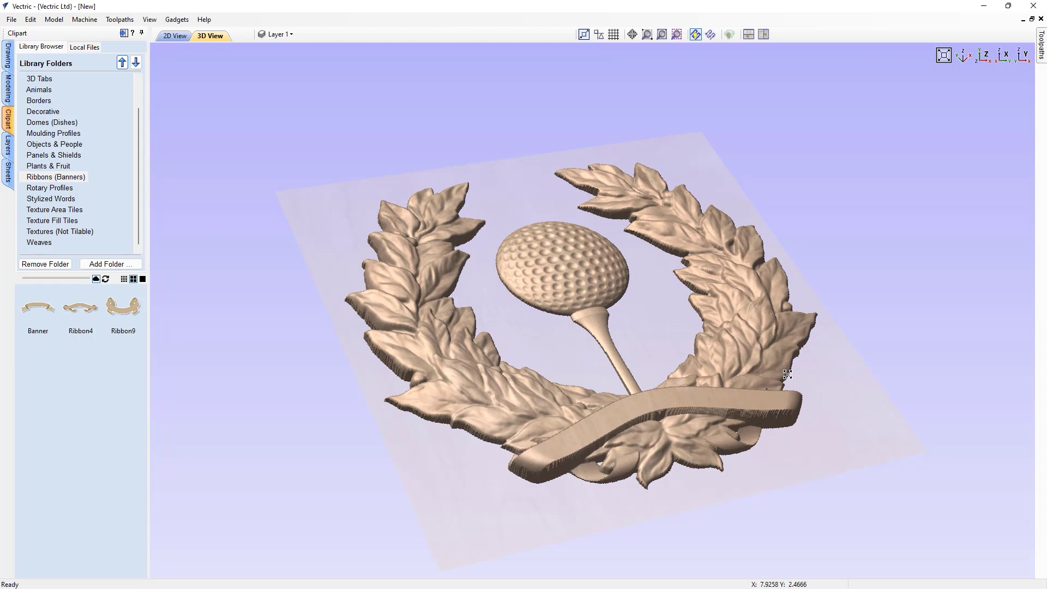
pyautogui.moveTo(685, 335); pyautogui.dragTo(663, 402)
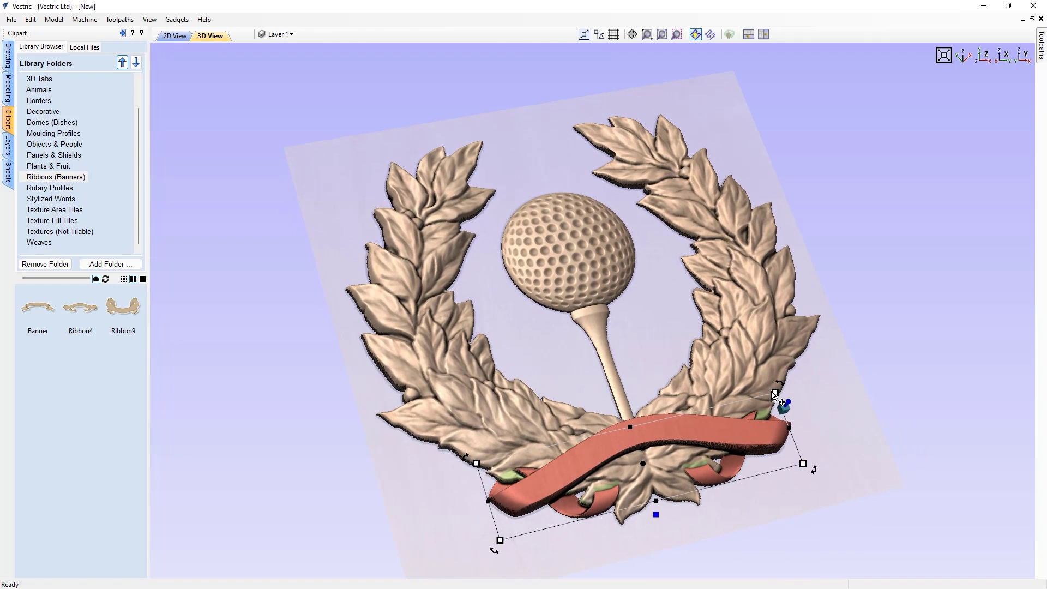
pyautogui.moveTo(775, 396); pyautogui.dragTo(802, 374)
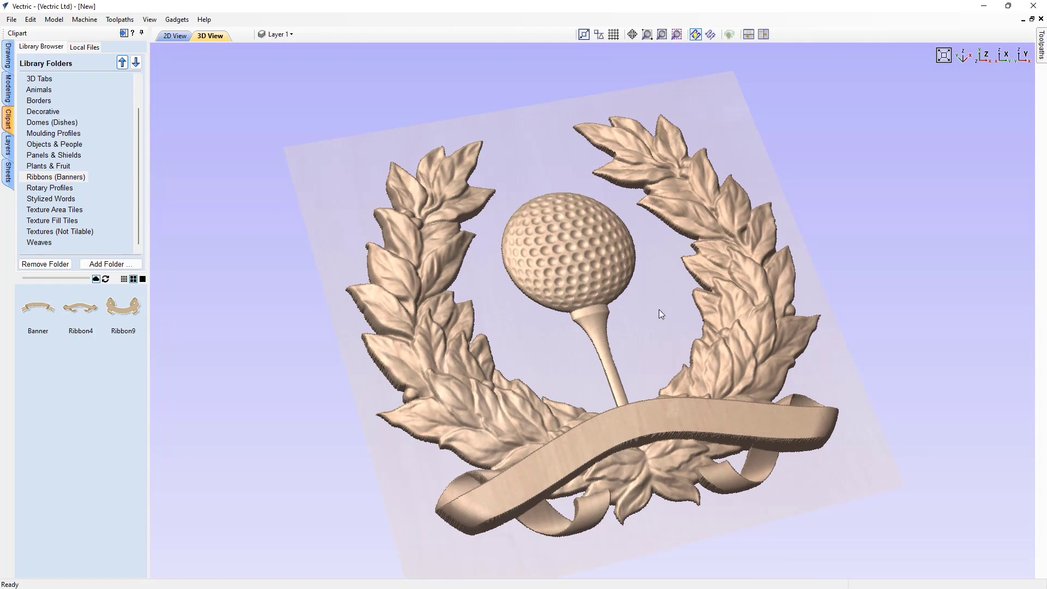
pyautogui.click(611, 278)
pyautogui.moveTo(613, 182); pyautogui.dragTo(601, 324)
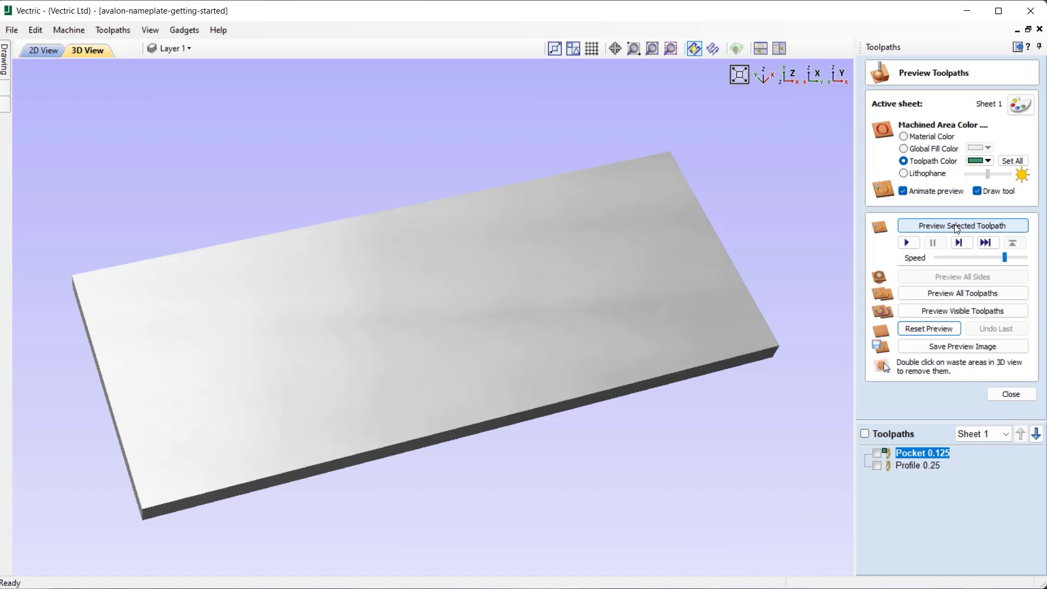
# Simulate the Pocket 0.125 toolpath, zooming and orbiting around the nameplate as it cuts.
pyautogui.click(958, 226)
pyautogui.scroll(5, 436, 346)
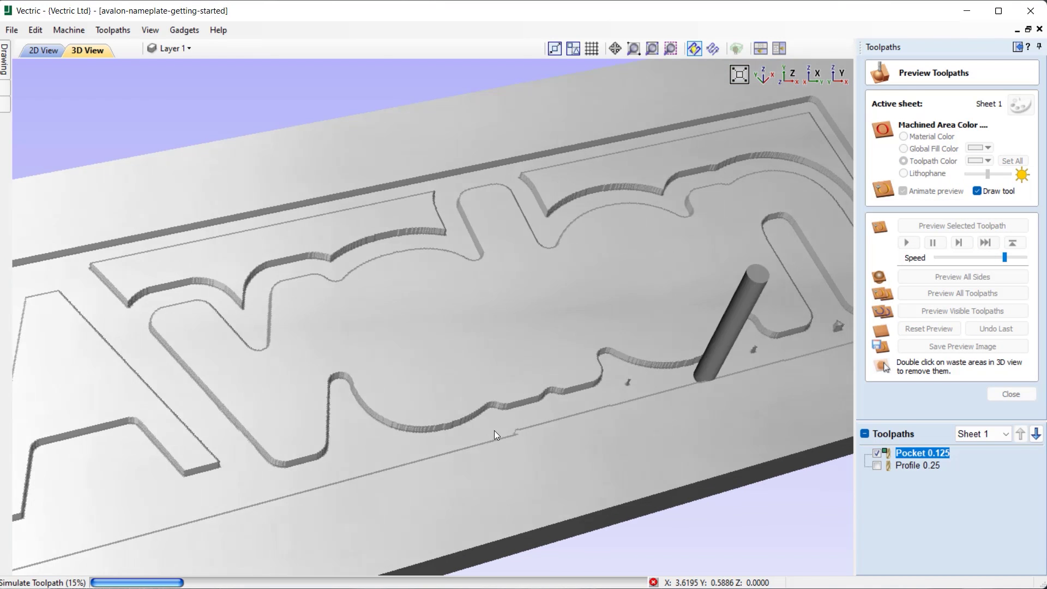
pyautogui.moveTo(494, 431); pyautogui.dragTo(759, 268)
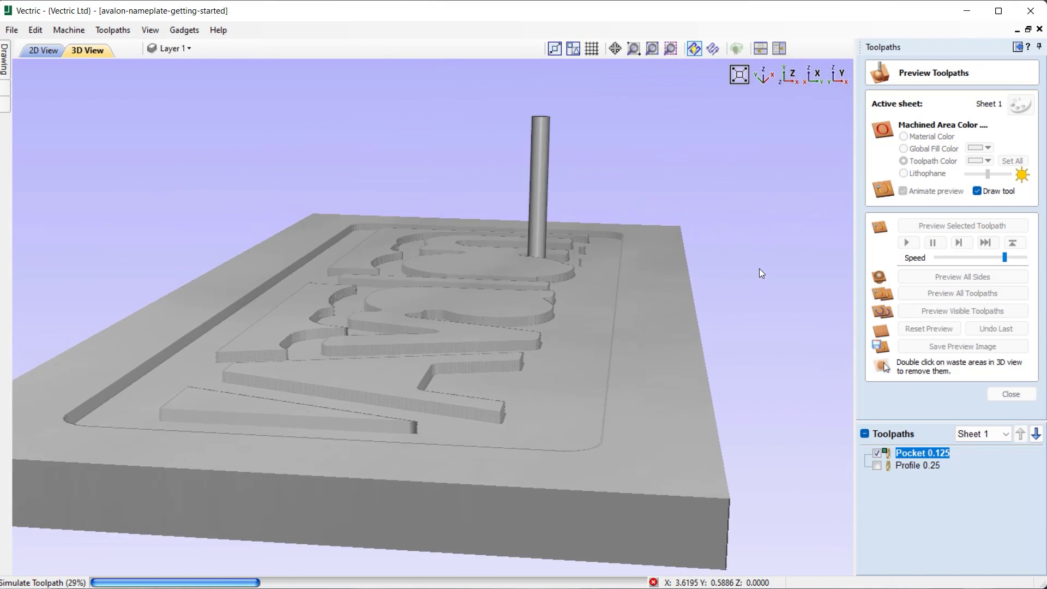
pyautogui.scroll(10, 622, 317)
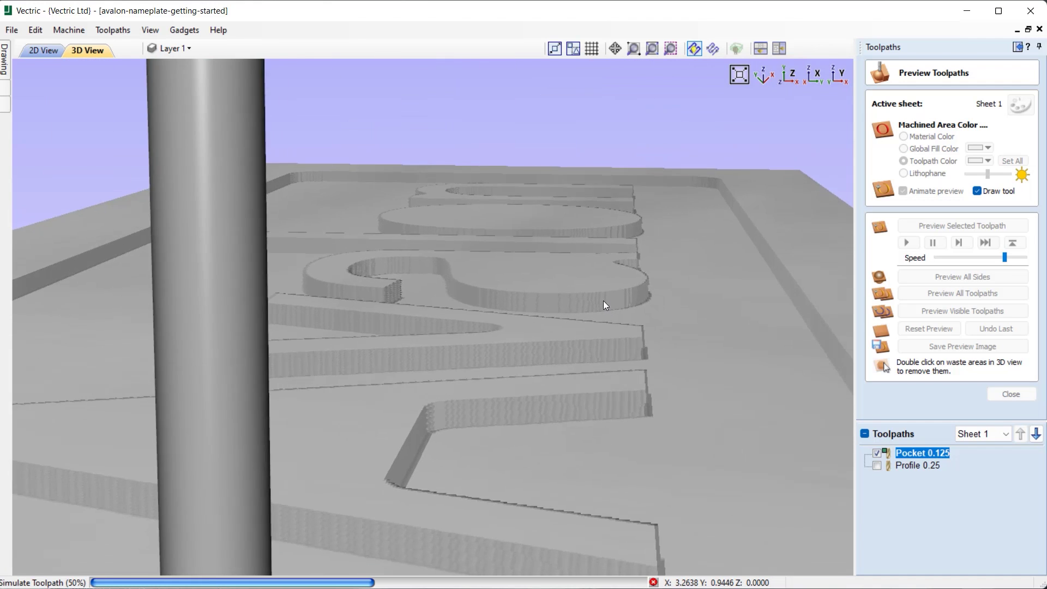
pyautogui.moveTo(604, 301); pyautogui.dragTo(467, 309)
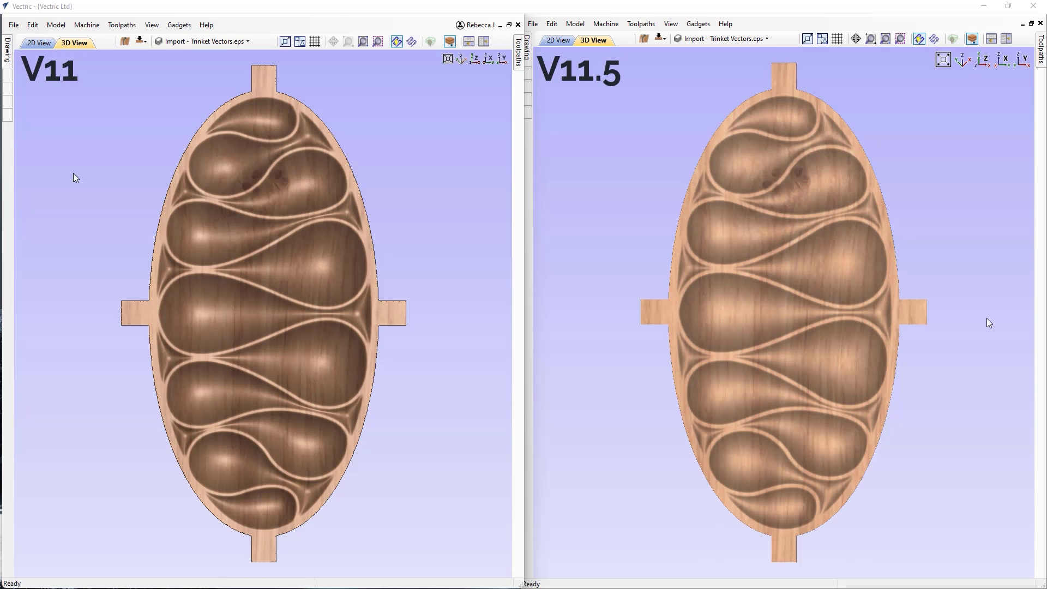
pyautogui.moveTo(41, 315); pyautogui.dragTo(493, 327)
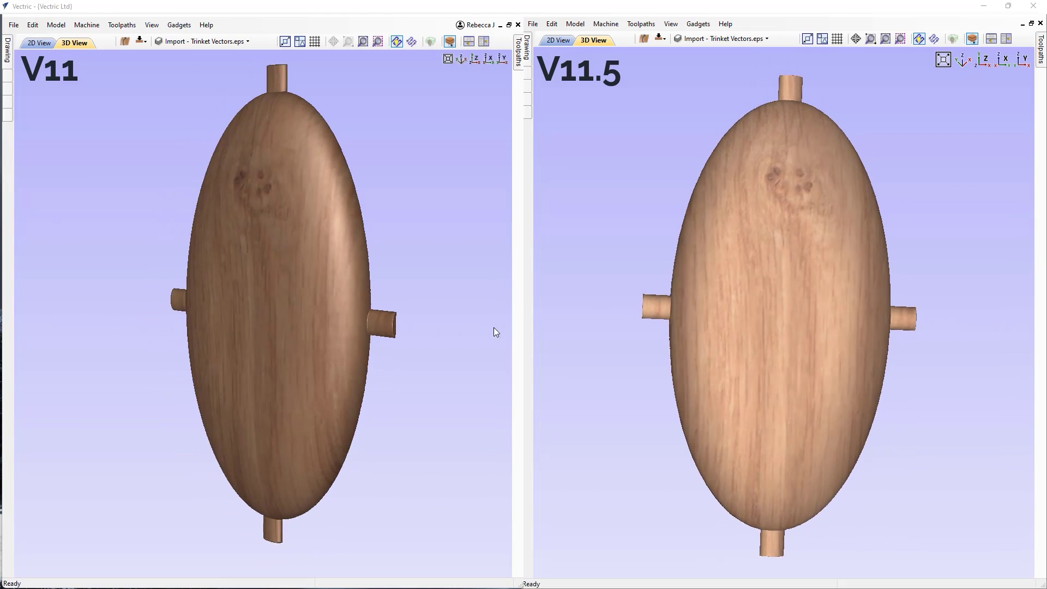
# Scale up the interlocking rings by their corner handle.
pyautogui.click(475, 58)
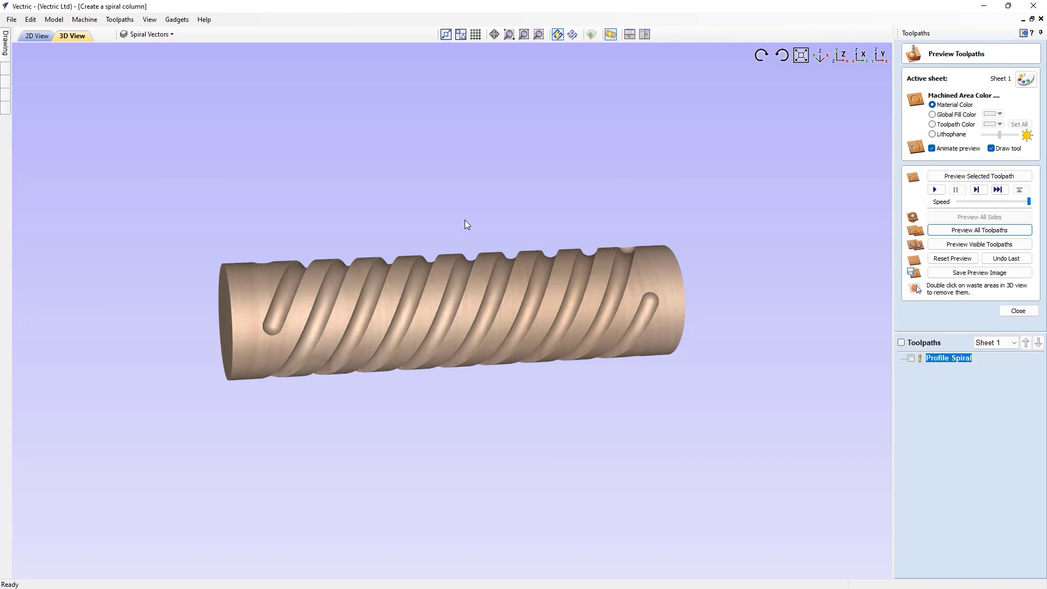
pyautogui.moveTo(465, 222); pyautogui.dragTo(515, 572)
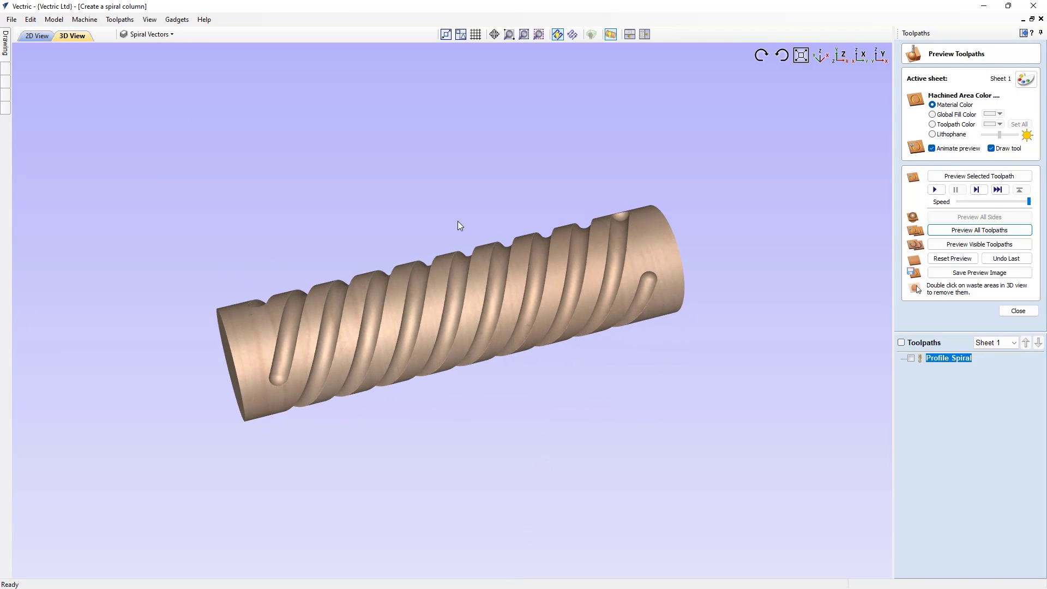
pyautogui.moveTo(458, 225); pyautogui.dragTo(493, 369)
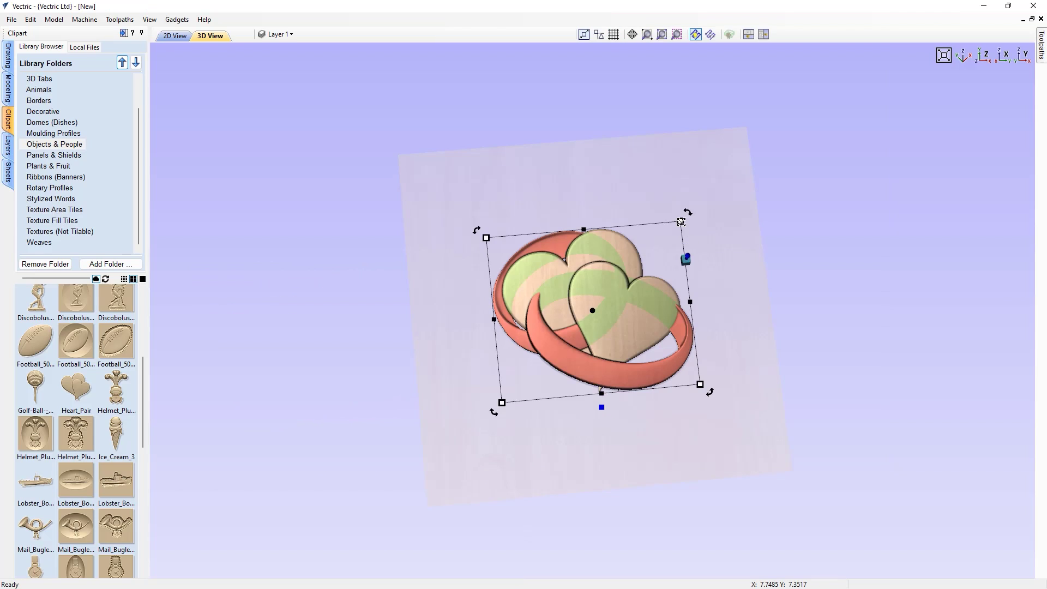
pyautogui.moveTo(681, 222); pyautogui.dragTo(735, 170)
# Move the Heart_Pair clipart across the rings and fine-tune its position.
pyautogui.click(571, 307)
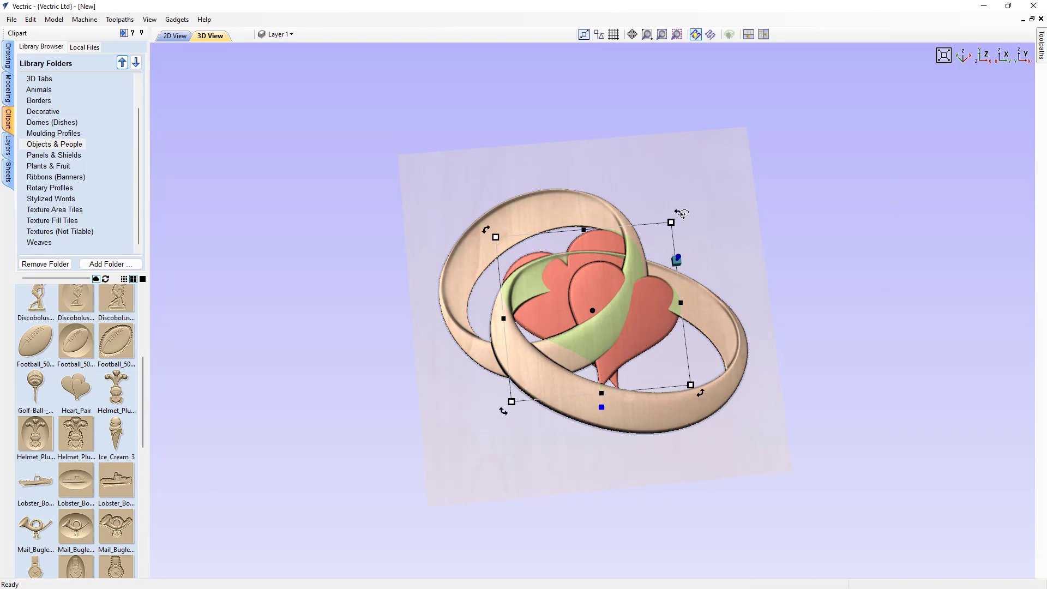
pyautogui.moveTo(591, 299); pyautogui.dragTo(630, 294)
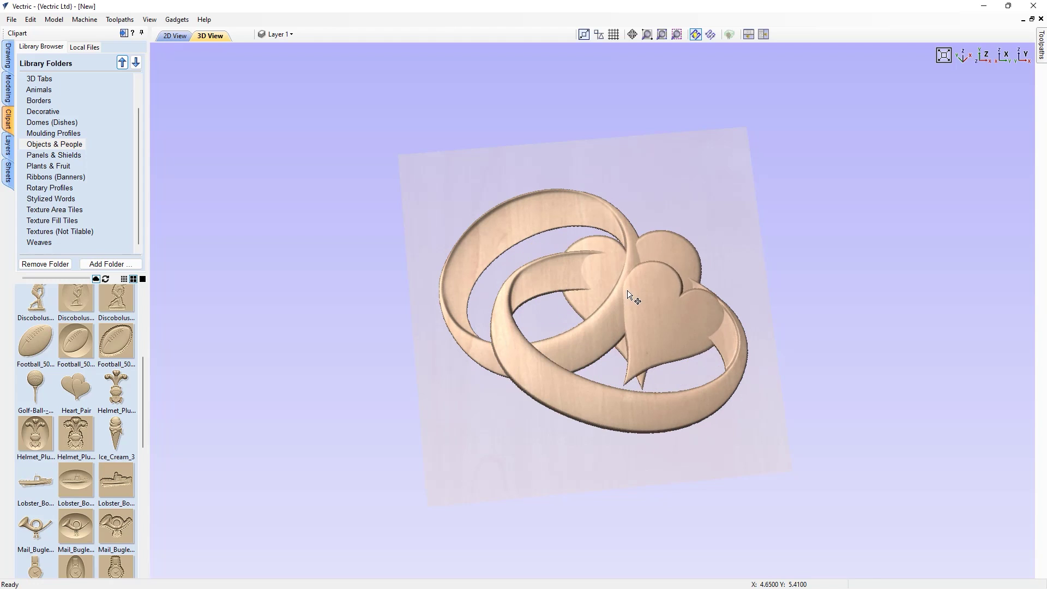
pyautogui.click(628, 295)
pyautogui.moveTo(715, 213)
pyautogui.mouseDown()
pyautogui.moveTo(702, 276)
pyautogui.moveTo(620, 423)
pyautogui.moveTo(736, 253)
pyautogui.mouseUp()
pyautogui.click(738, 261)
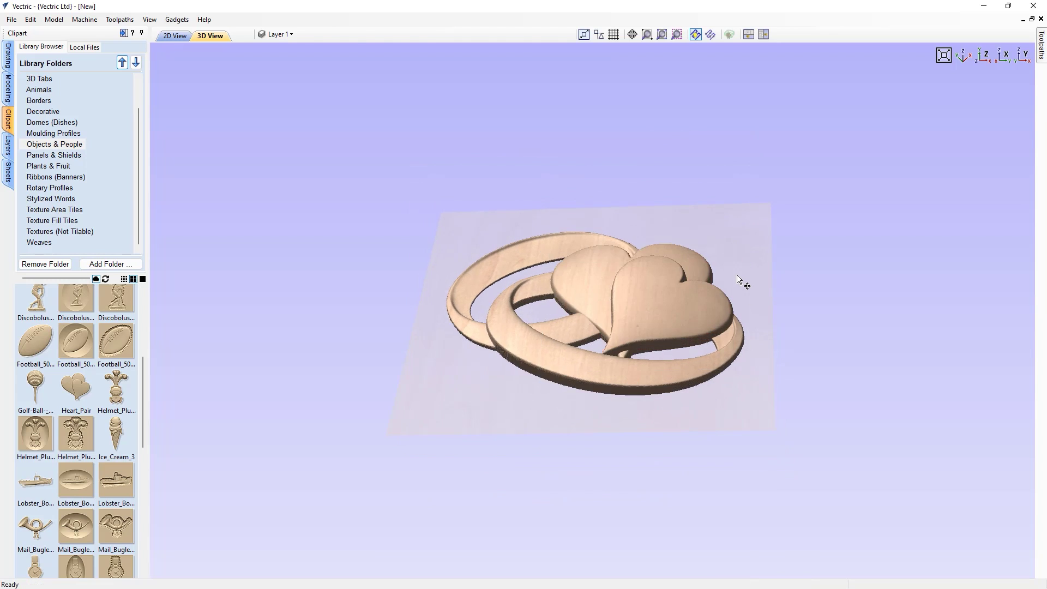
pyautogui.moveTo(626, 397); pyautogui.dragTo(672, 532)
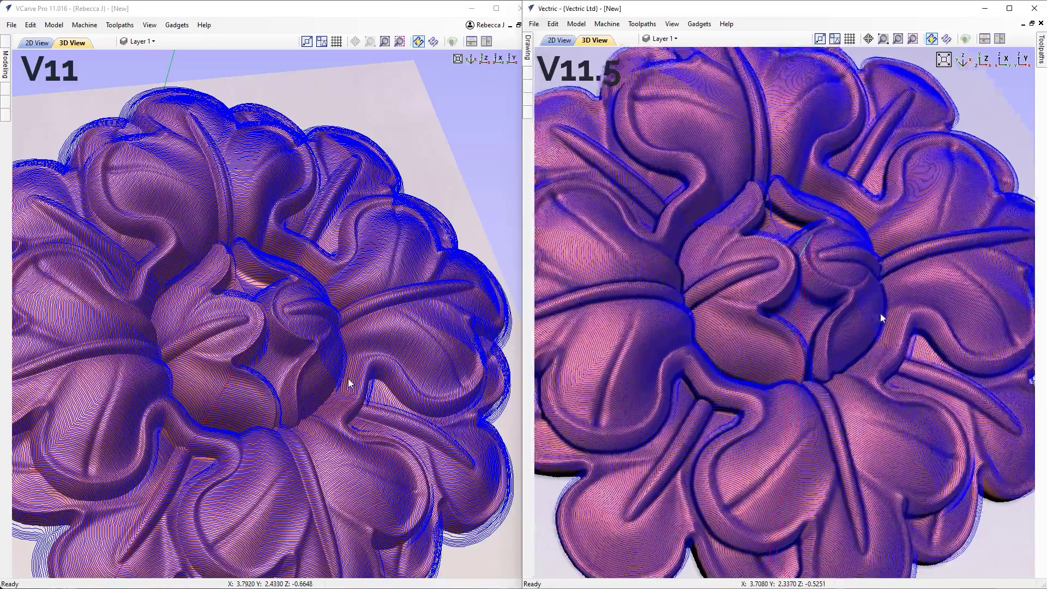
pyautogui.moveTo(873, 327)
pyautogui.mouseDown()
pyautogui.moveTo(801, 285)
pyautogui.moveTo(857, 310)
pyautogui.moveTo(896, 296)
pyautogui.moveTo(915, 261)
pyautogui.moveTo(906, 249)
pyautogui.moveTo(883, 321)
pyautogui.mouseUp()
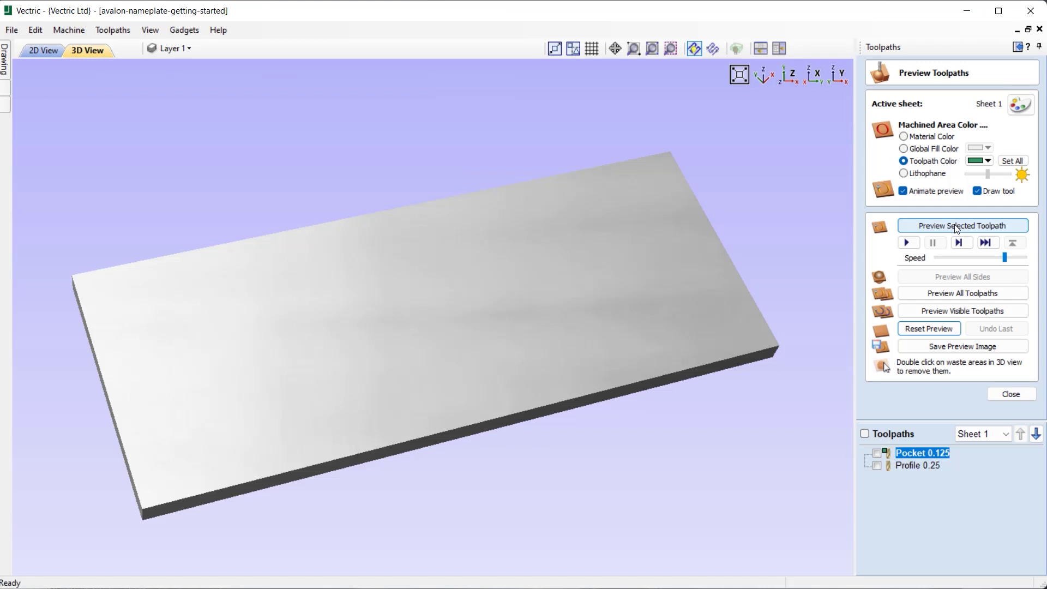
# Simulate the Pocket 0.125 toolpath, orbiting the plate to see the cutter.
pyautogui.click(958, 226)
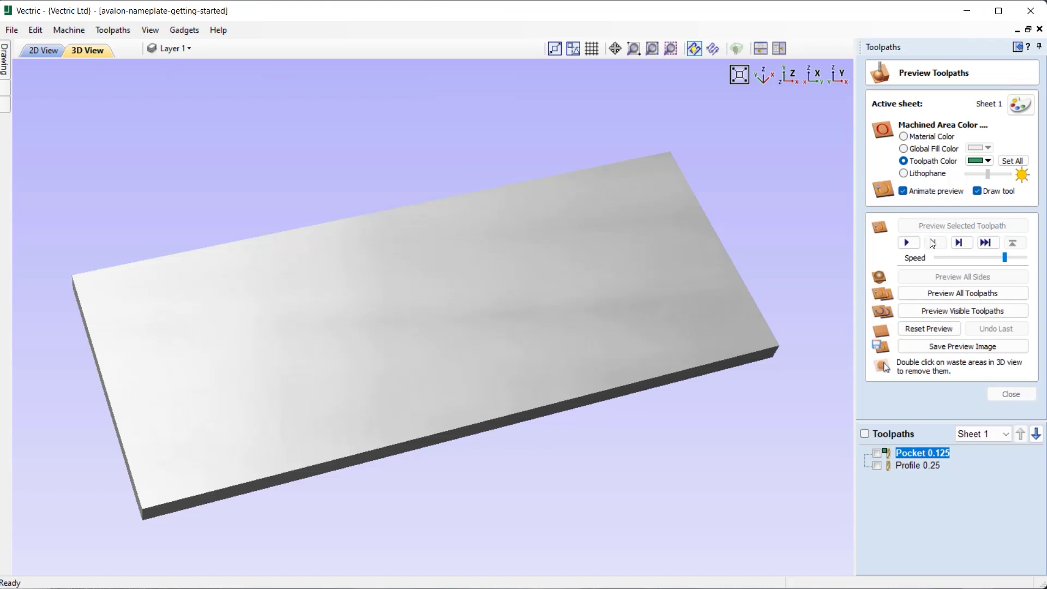
pyautogui.scroll(5, 436, 344)
pyautogui.scroll(-5, 473, 443)
pyautogui.moveTo(473, 443); pyautogui.dragTo(729, 281)
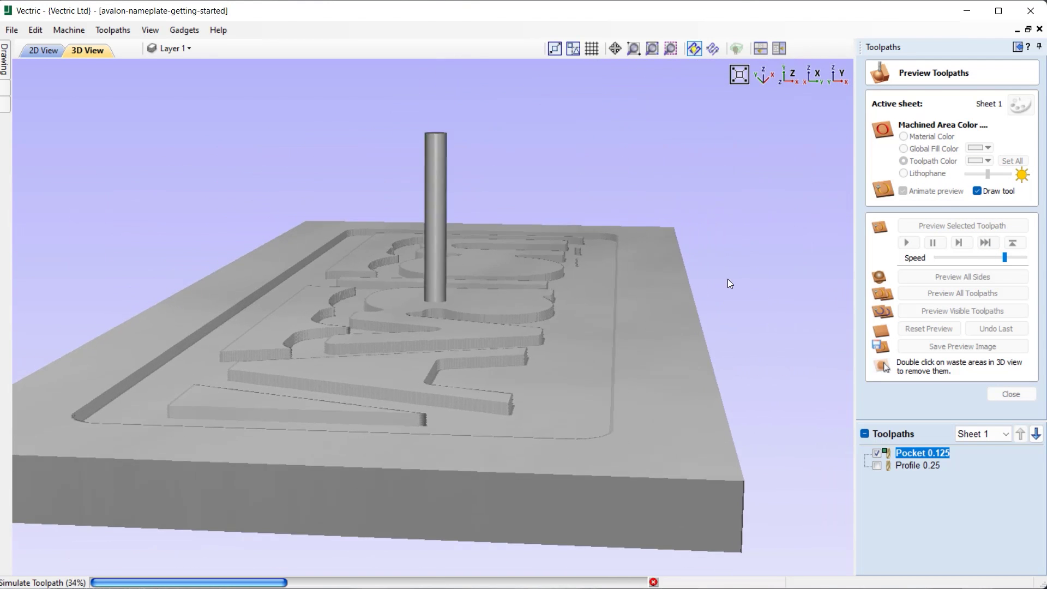
pyautogui.scroll(5, 623, 314)
pyautogui.moveTo(618, 322); pyautogui.dragTo(499, 240, button='middle')
pyautogui.moveTo(497, 237); pyautogui.dragTo(458, 258)
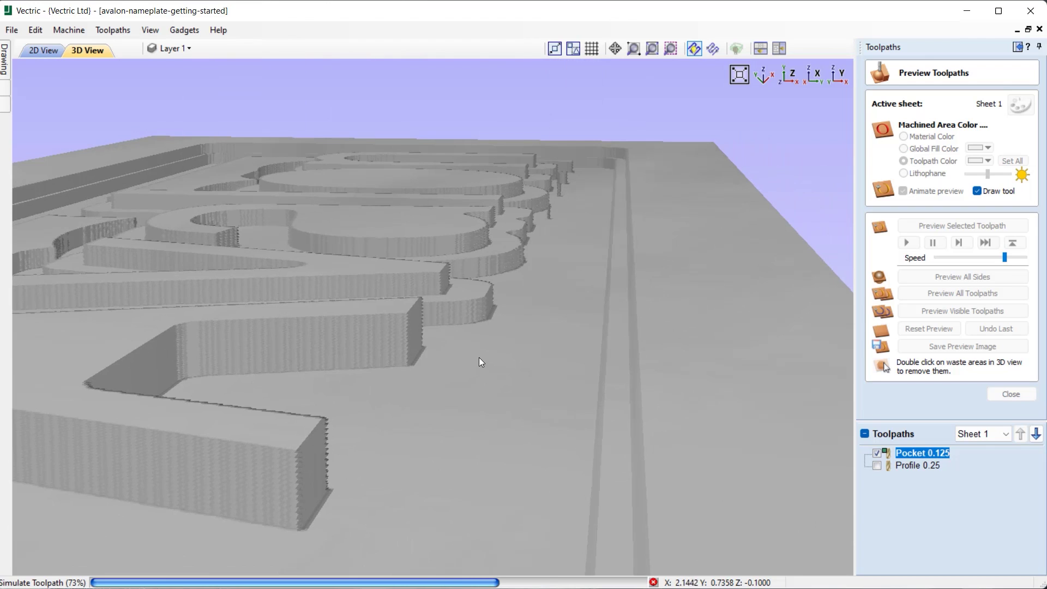
pyautogui.moveTo(483, 346); pyautogui.dragTo(443, 362)
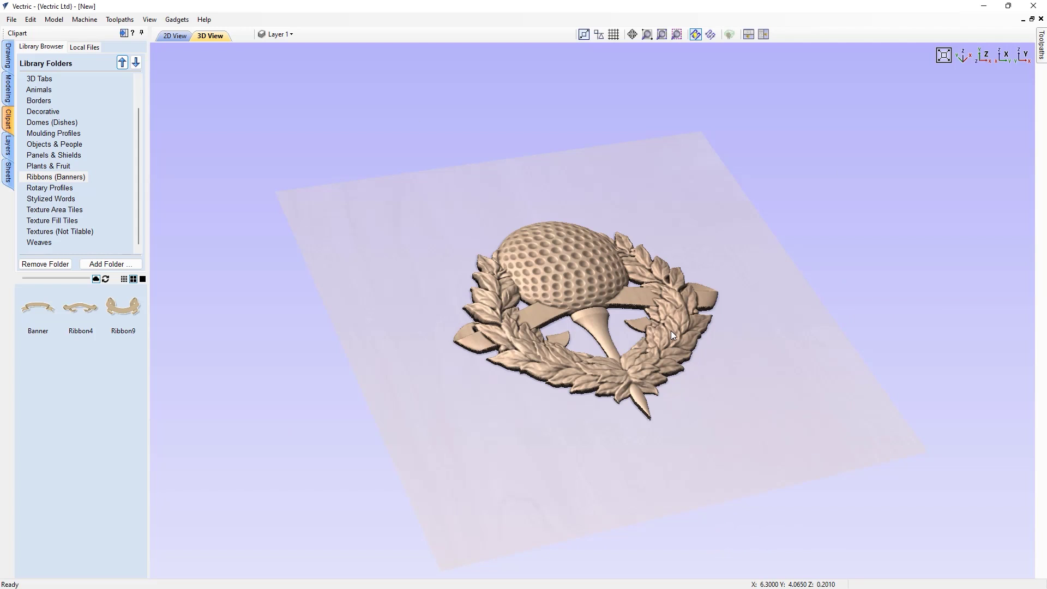
# Scale the wreath larger, move the ribbon to its base and raise it, then select the golf ball.
pyautogui.click(671, 335)
pyautogui.moveTo(678, 256); pyautogui.dragTo(702, 149)
pyautogui.click(633, 308)
pyautogui.moveTo(632, 308); pyautogui.dragTo(702, 429)
pyautogui.moveTo(789, 385)
pyautogui.mouseDown()
pyautogui.moveTo(801, 375)
pyautogui.moveTo(787, 381)
pyautogui.mouseUp()
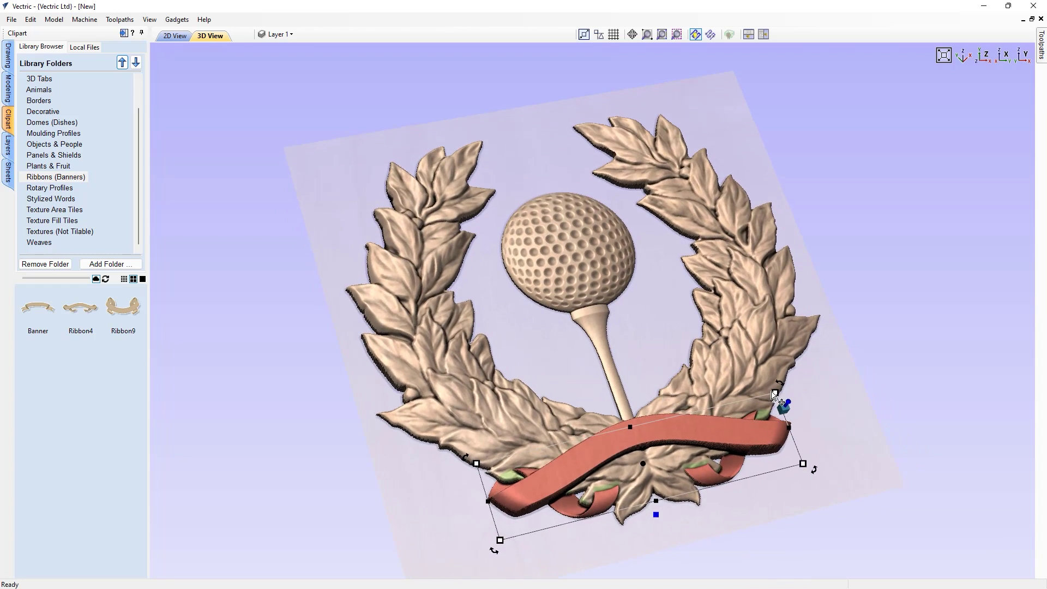
pyautogui.moveTo(682, 352); pyautogui.dragTo(787, 381)
pyautogui.click(610, 277)
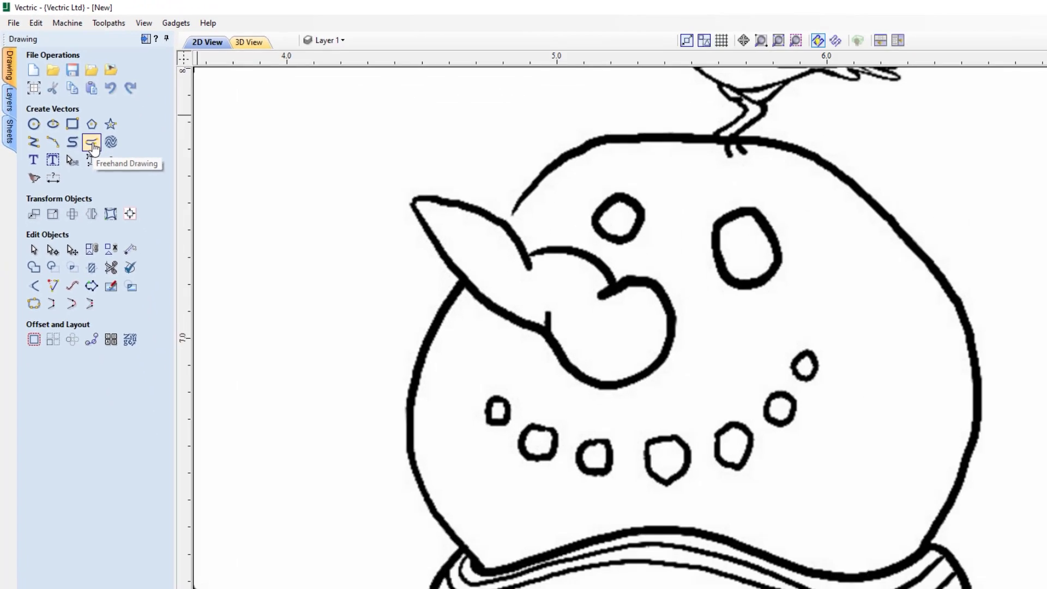
# Trace the snowman's nose freehand over the faded bitmap with higher smoothness, then node-edit it.
pyautogui.click(174, 271)
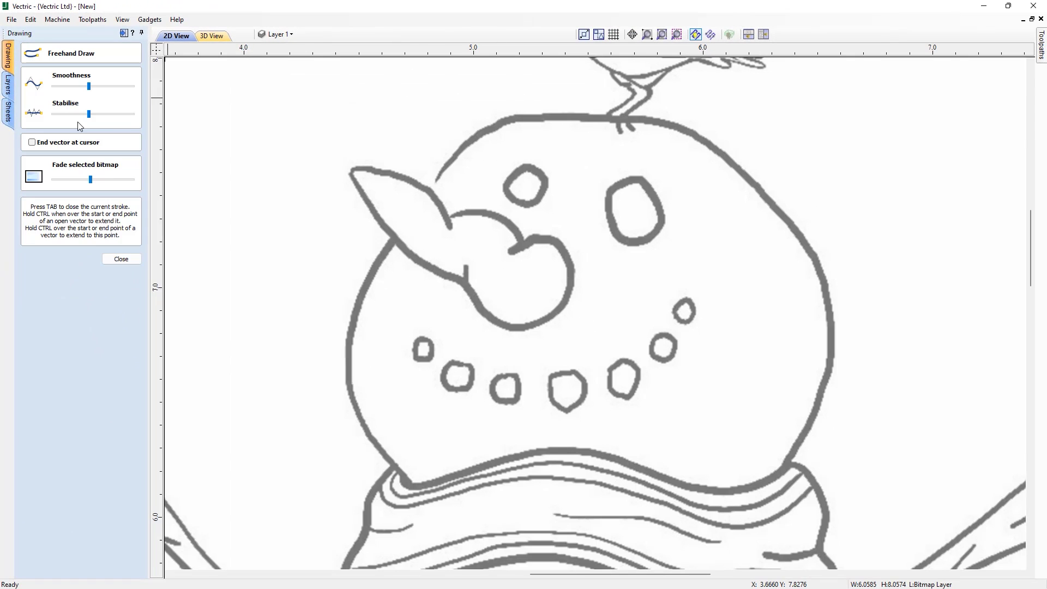
pyautogui.click(122, 180)
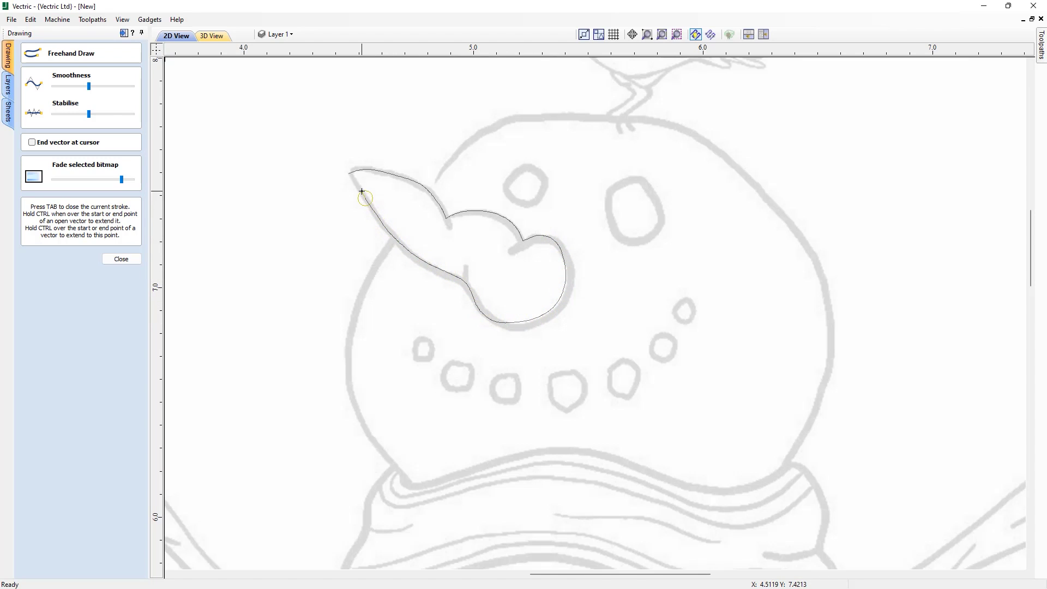
pyautogui.moveTo(355, 178); pyautogui.dragTo(346, 173)
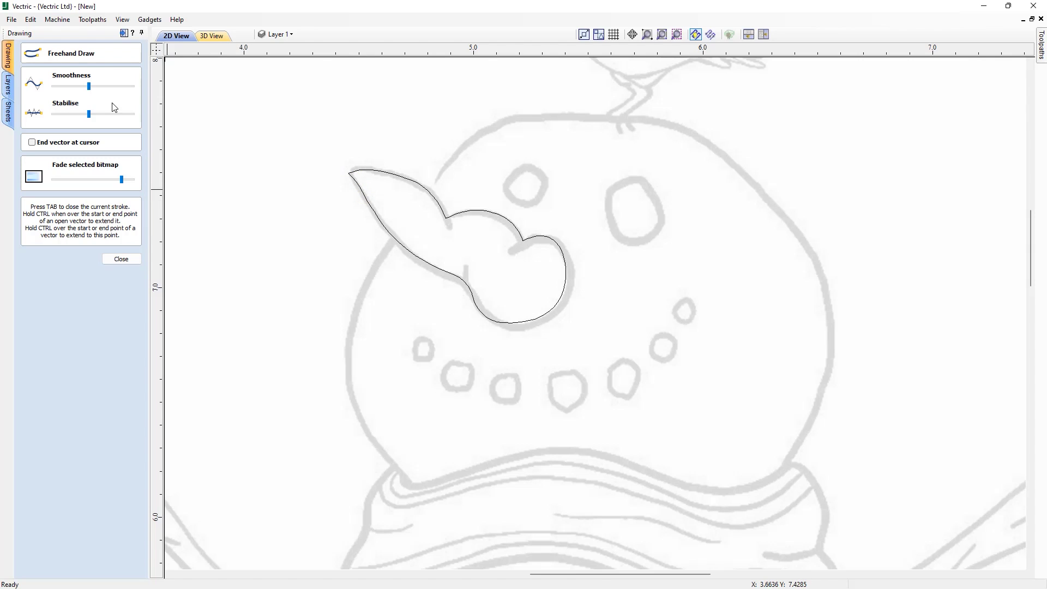
pyautogui.moveTo(90, 90); pyautogui.dragTo(101, 91)
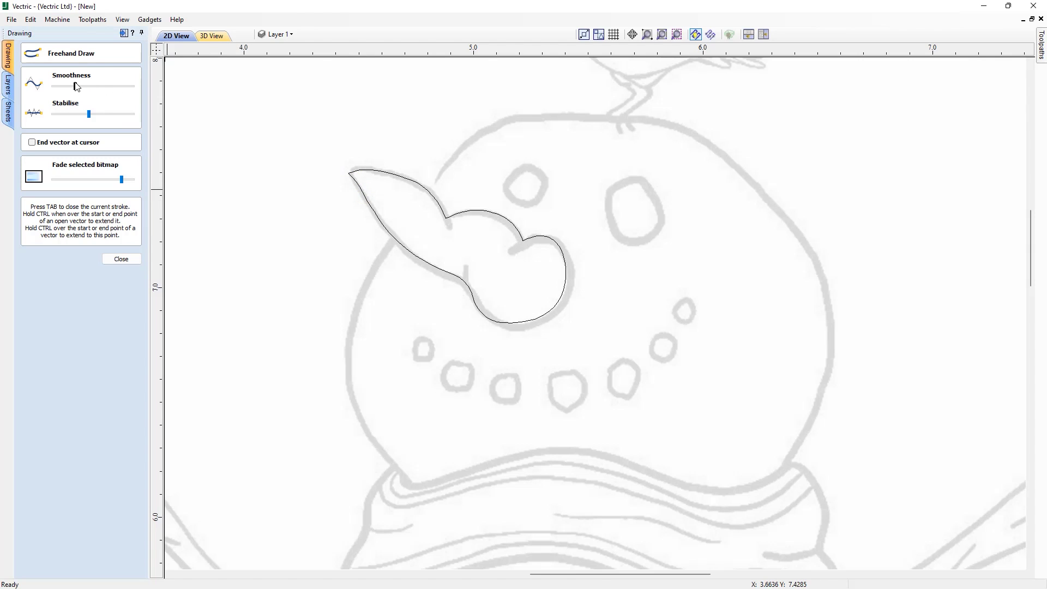
pyautogui.press('Escape')
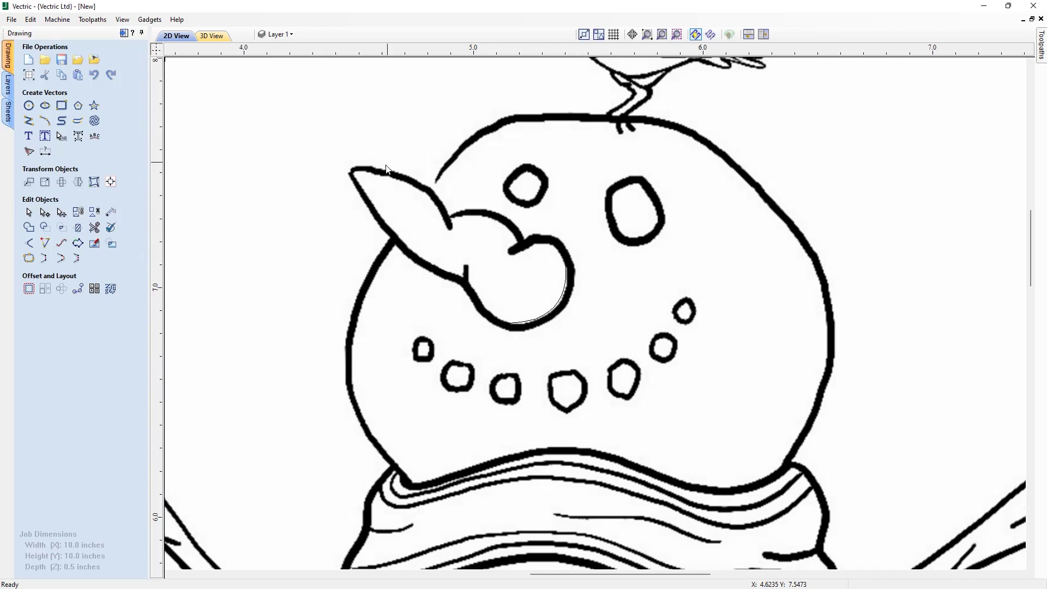
pyautogui.doubleClick(381, 174)
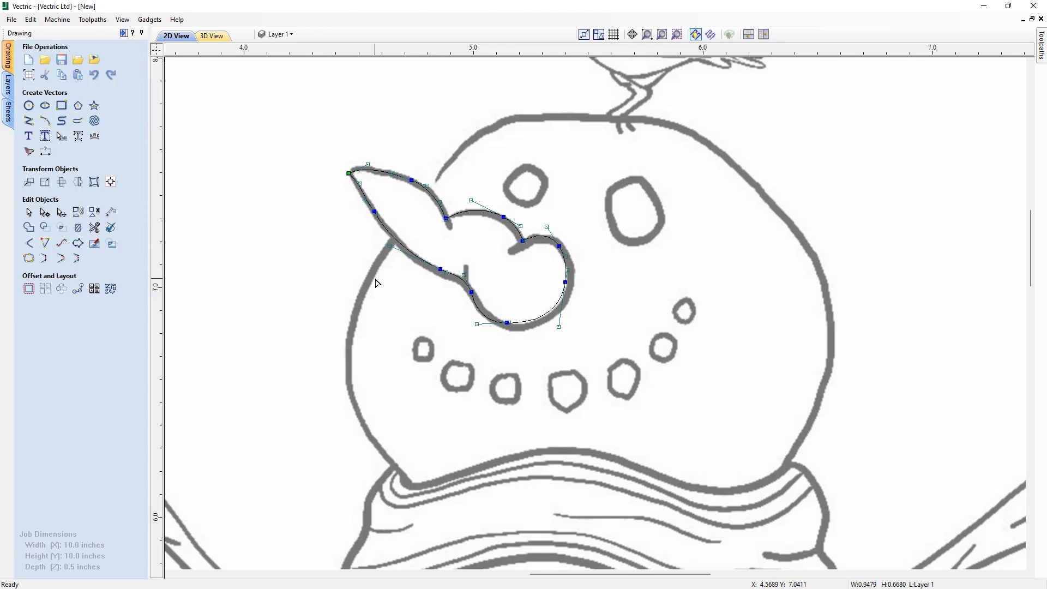
pyautogui.press('Escape')
# Trace the snowman's eye freehand with lower stabilisation and a lighter bitmap fade.
pyautogui.click(78, 120)
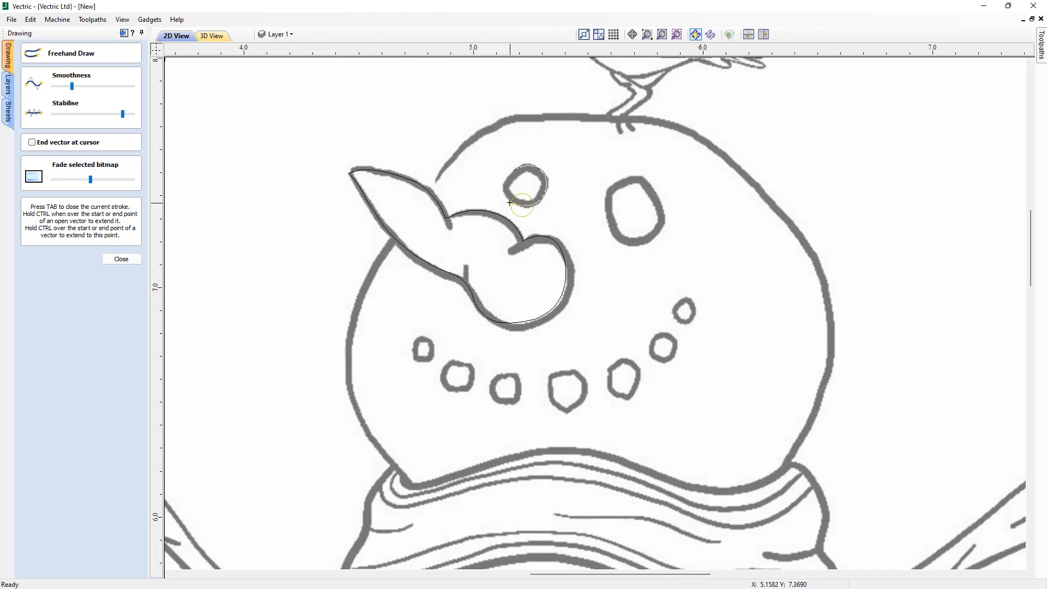
pyautogui.moveTo(123, 114); pyautogui.dragTo(68, 115)
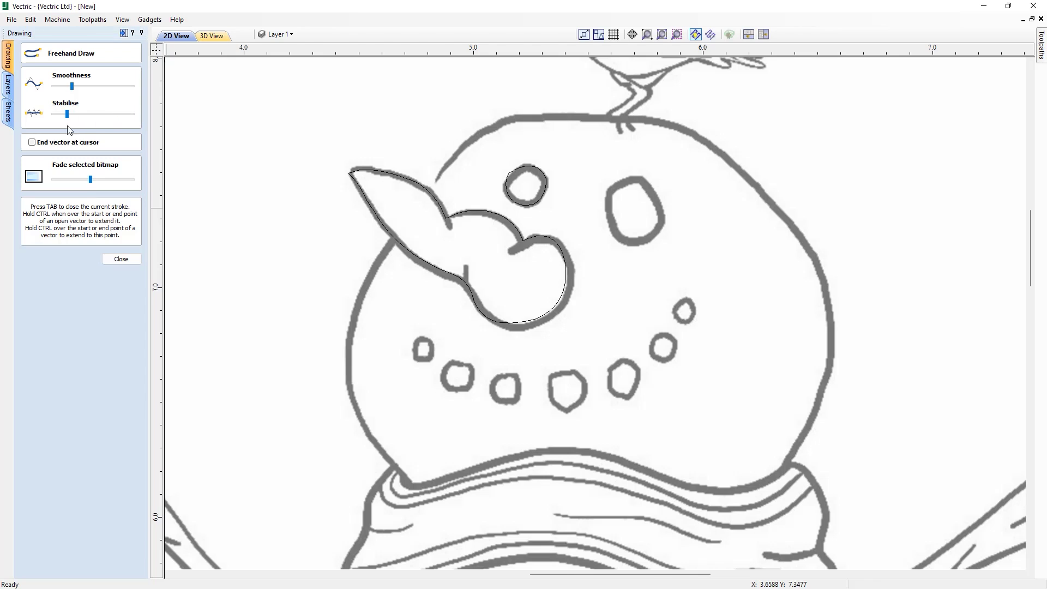
pyautogui.moveTo(627, 184); pyautogui.dragTo(648, 182)
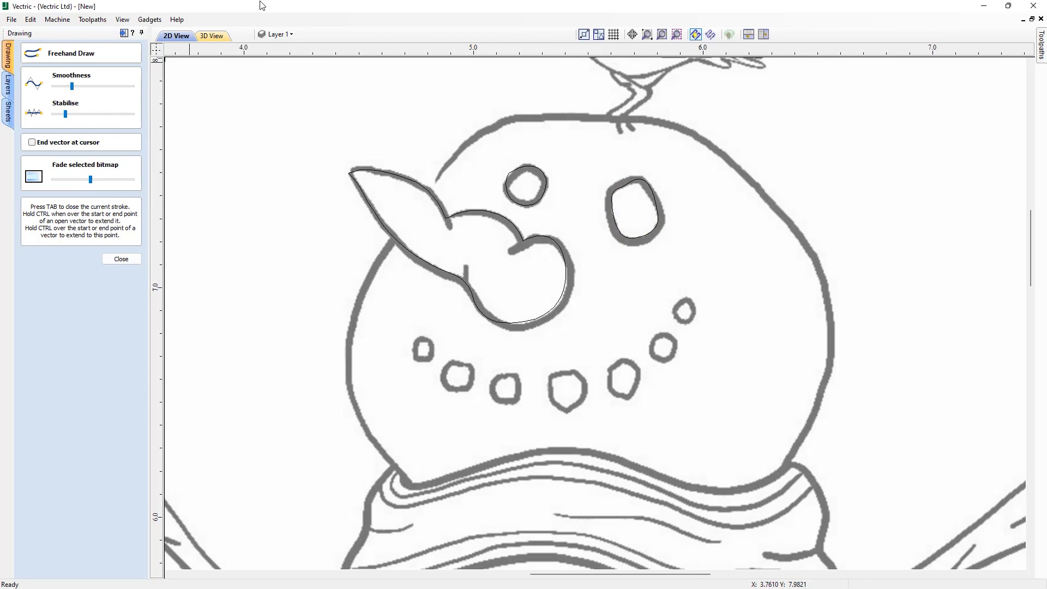
pyautogui.moveTo(94, 180); pyautogui.dragTo(115, 186)
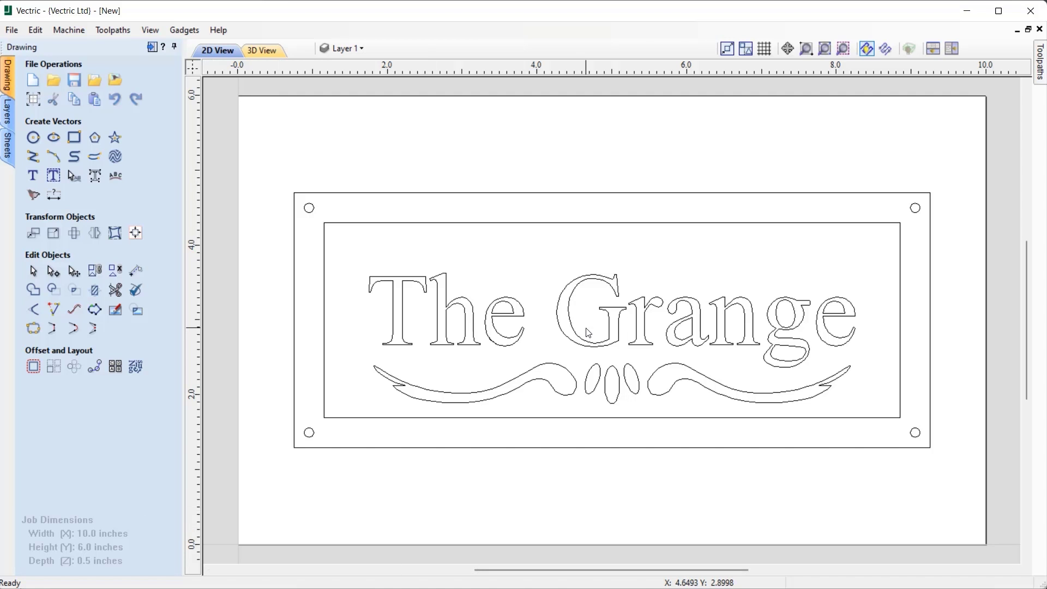
# Select all duplicate vectors in The Grange sign, dismiss the warning, and delete them.
pyautogui.rightClick(589, 331)
pyautogui.moveTo(709, 418)
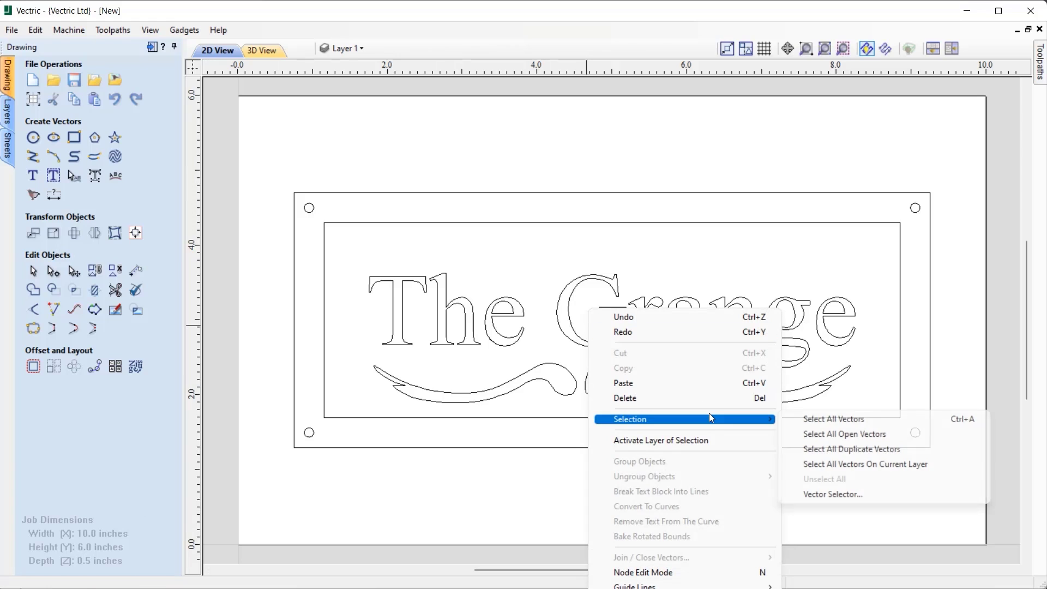
pyautogui.click(919, 450)
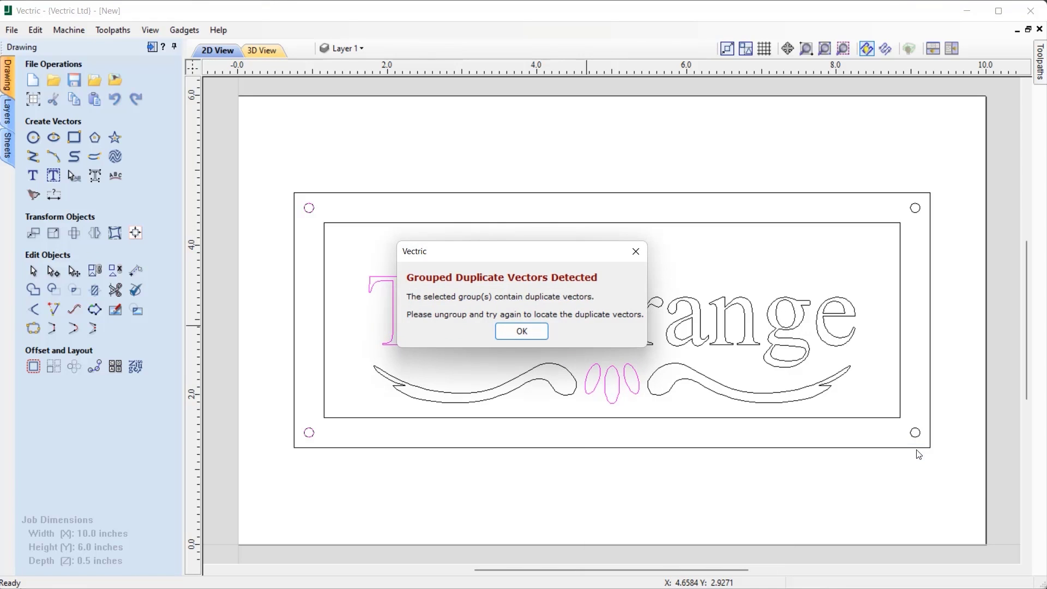
pyautogui.click(530, 337)
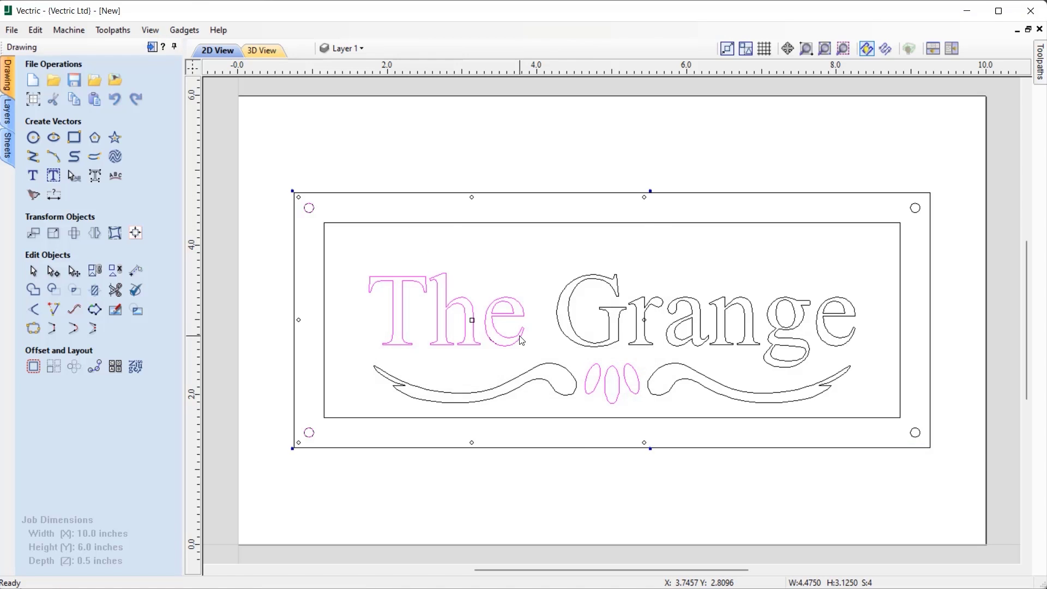
pyautogui.rightClick(521, 341)
pyautogui.click(548, 398)
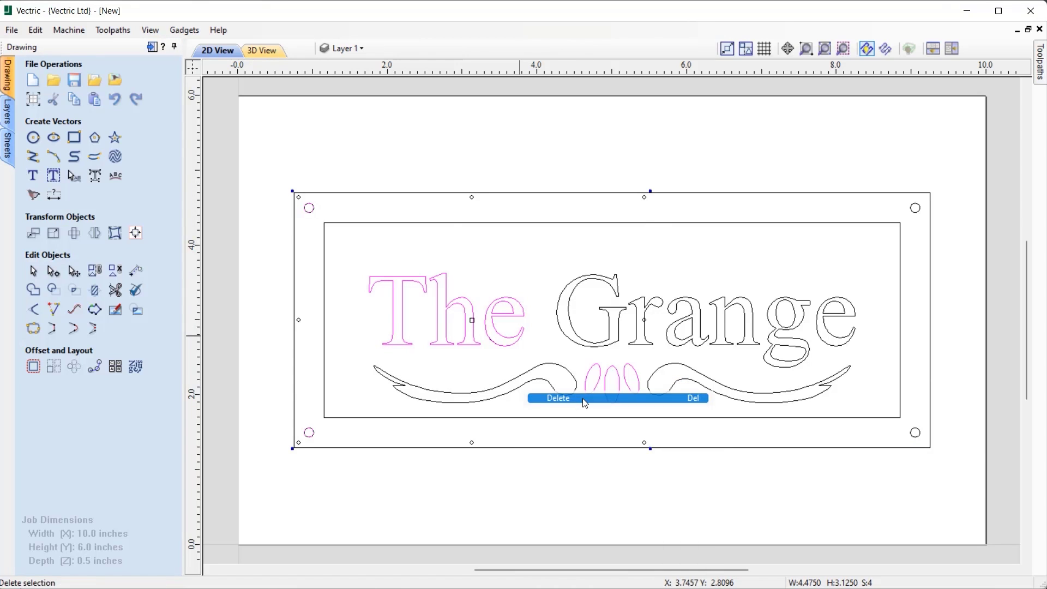
# Rerun Select All Duplicate Vectors to confirm none remain.
pyautogui.rightClick(550, 291)
pyautogui.moveTo(584, 397)
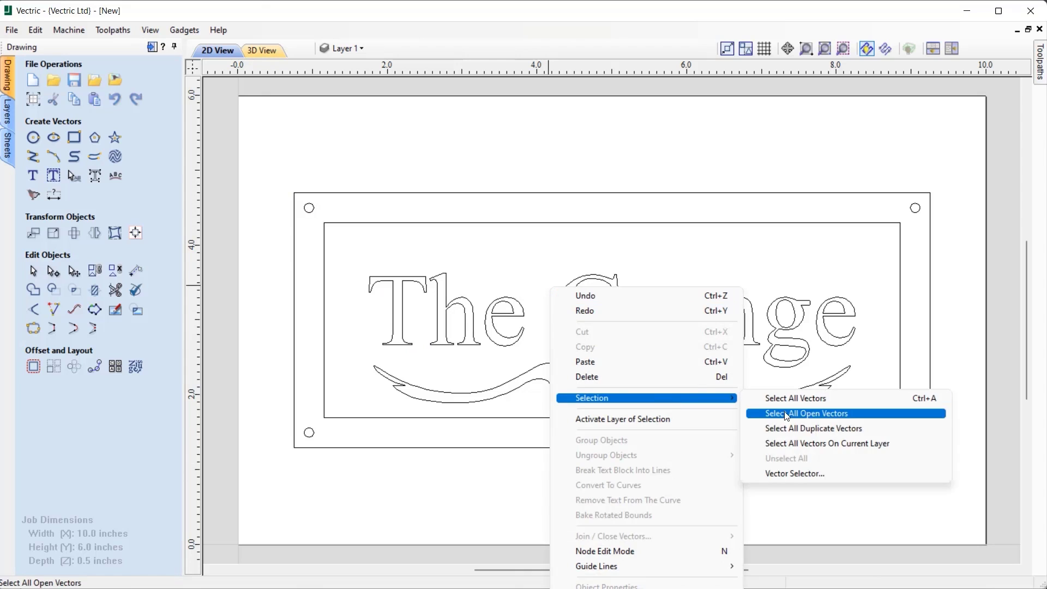
pyautogui.click(808, 431)
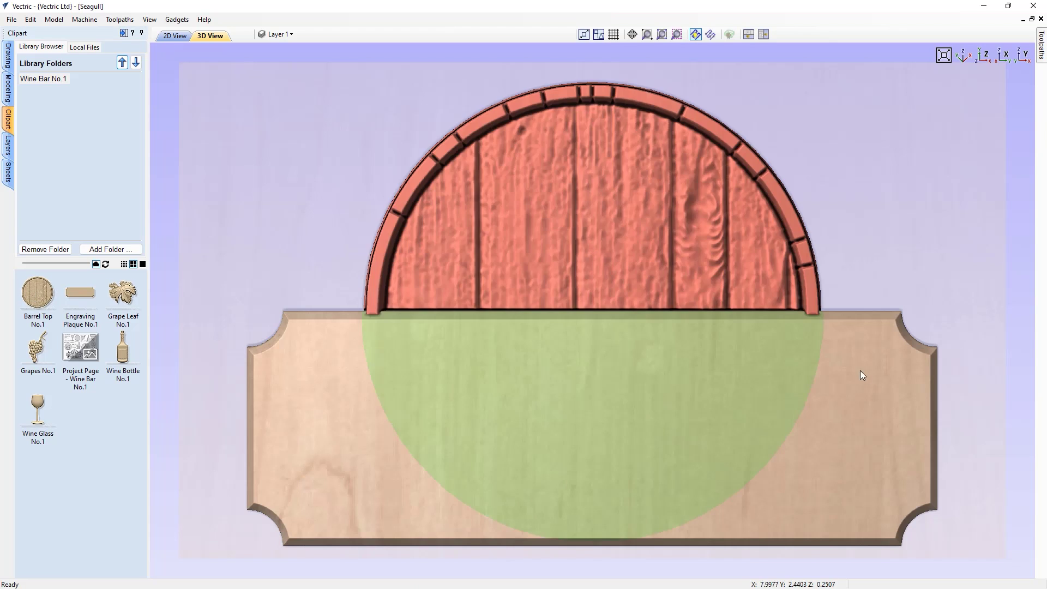
# Place Grapes No.1 and Grape Leaf clipart at the plaque's lower left.
pyautogui.click(860, 374)
pyautogui.moveTo(831, 234); pyautogui.dragTo(664, 327)
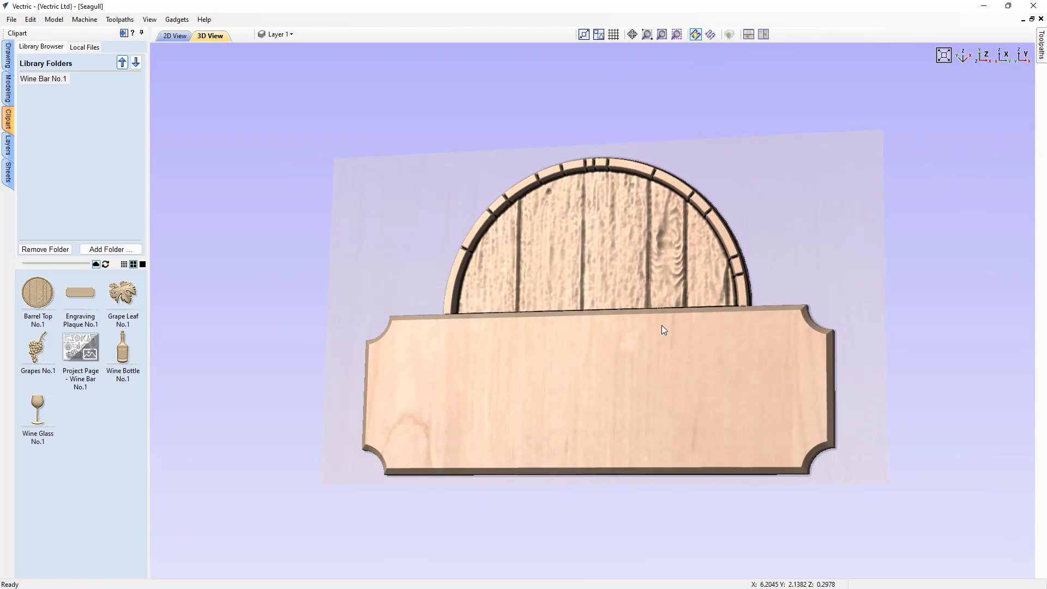
pyautogui.moveTo(38, 345); pyautogui.dragTo(619, 280)
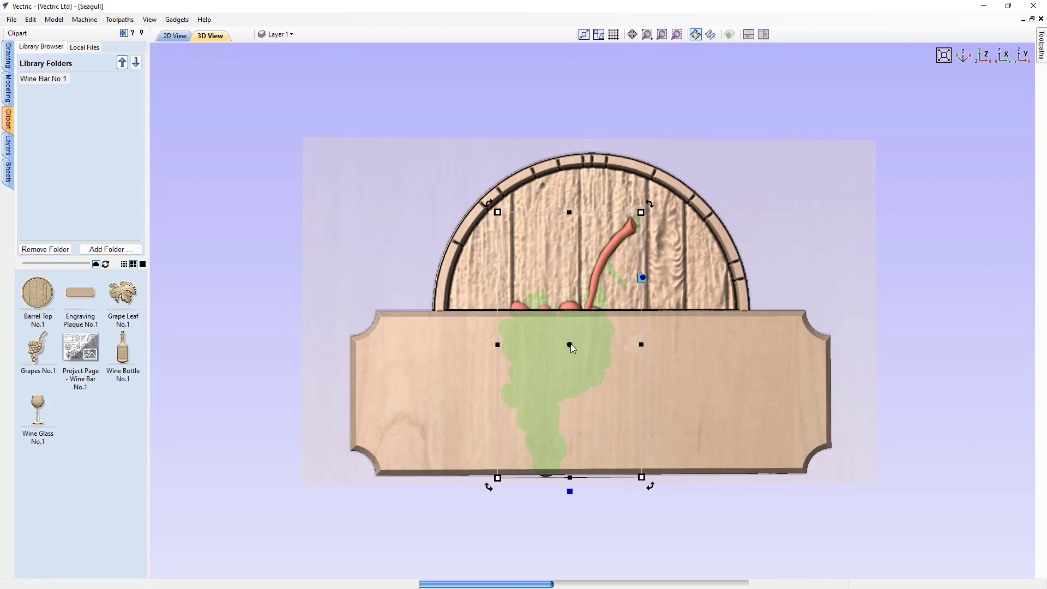
pyautogui.moveTo(570, 344); pyautogui.dragTo(452, 331)
pyautogui.moveTo(122, 293); pyautogui.dragTo(590, 304)
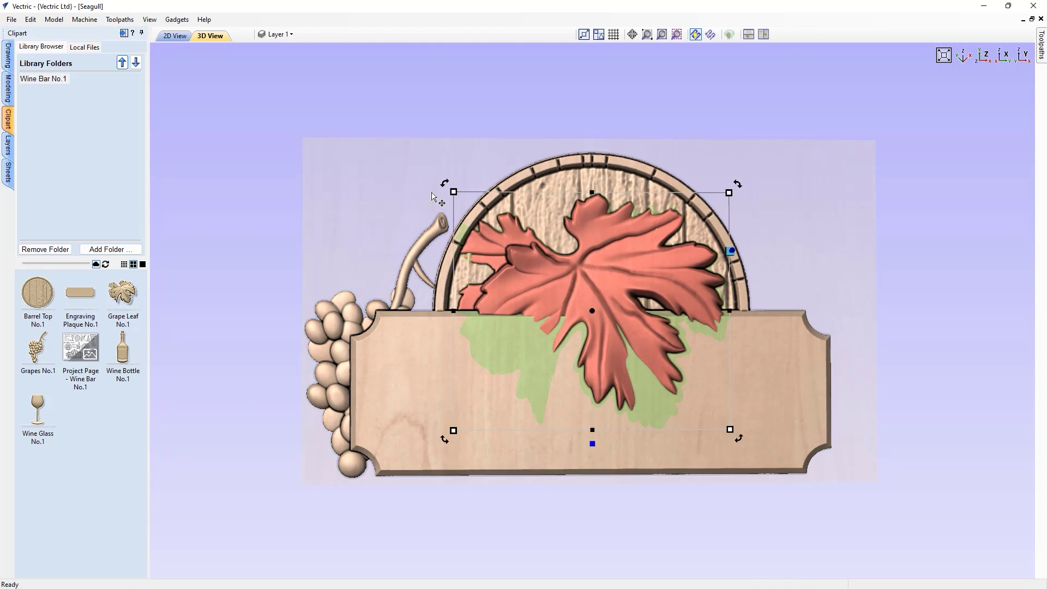
pyautogui.moveTo(558, 247); pyautogui.dragTo(407, 390)
pyautogui.click(406, 390)
pyautogui.moveTo(678, 402); pyautogui.dragTo(539, 480)
pyautogui.press('1')
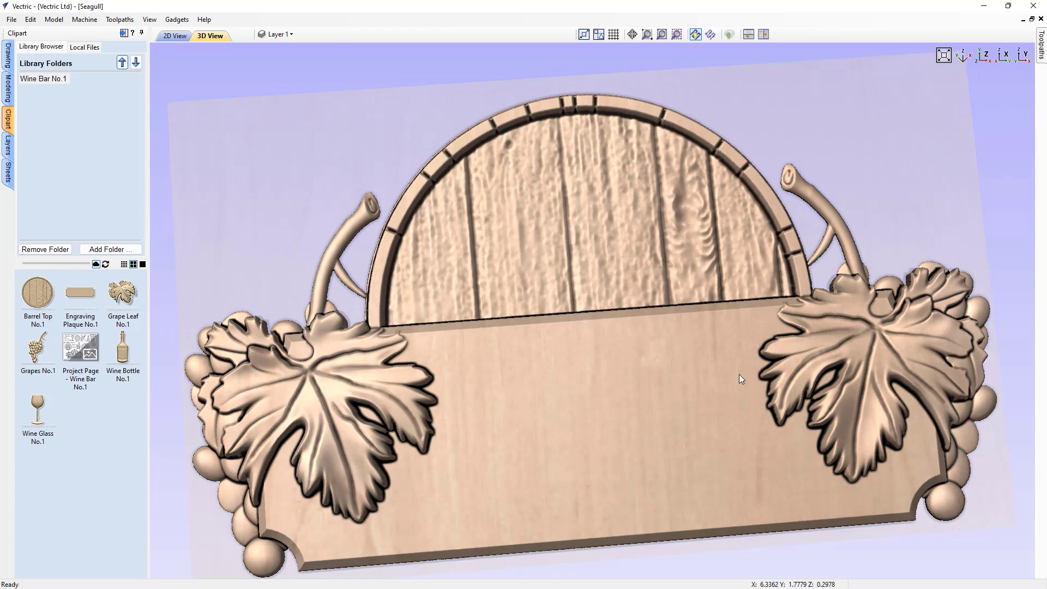
# Add the Wine Bottle clipart at the plaque centre and nudge it into place.
pyautogui.moveTo(738, 374); pyautogui.dragTo(709, 393)
pyautogui.doubleClick(122, 351)
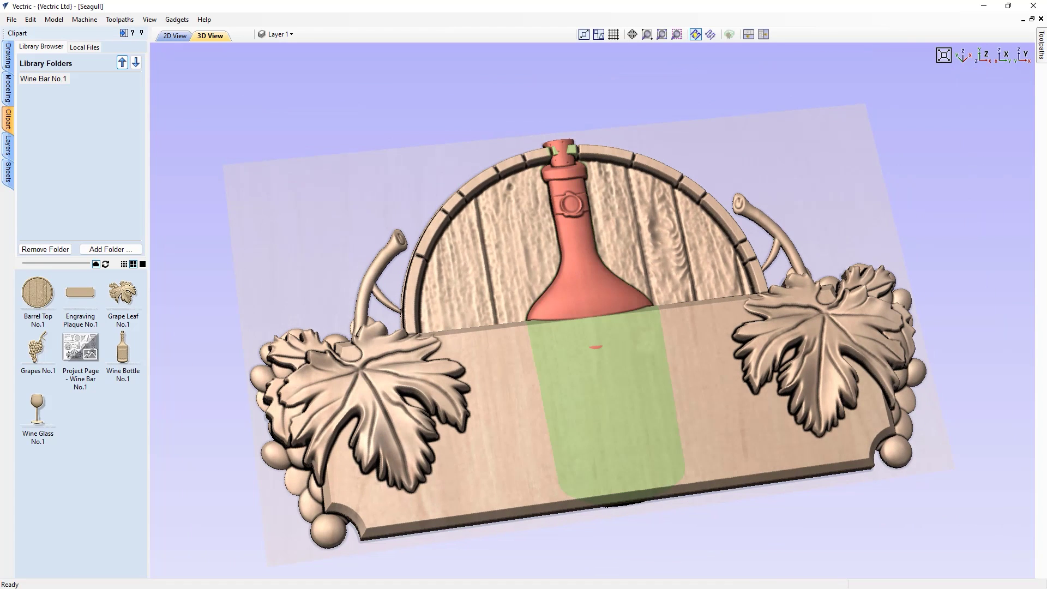
pyautogui.click(574, 219)
pyautogui.click(603, 176)
pyautogui.moveTo(604, 176); pyautogui.dragTo(631, 275)
pyautogui.click(620, 262)
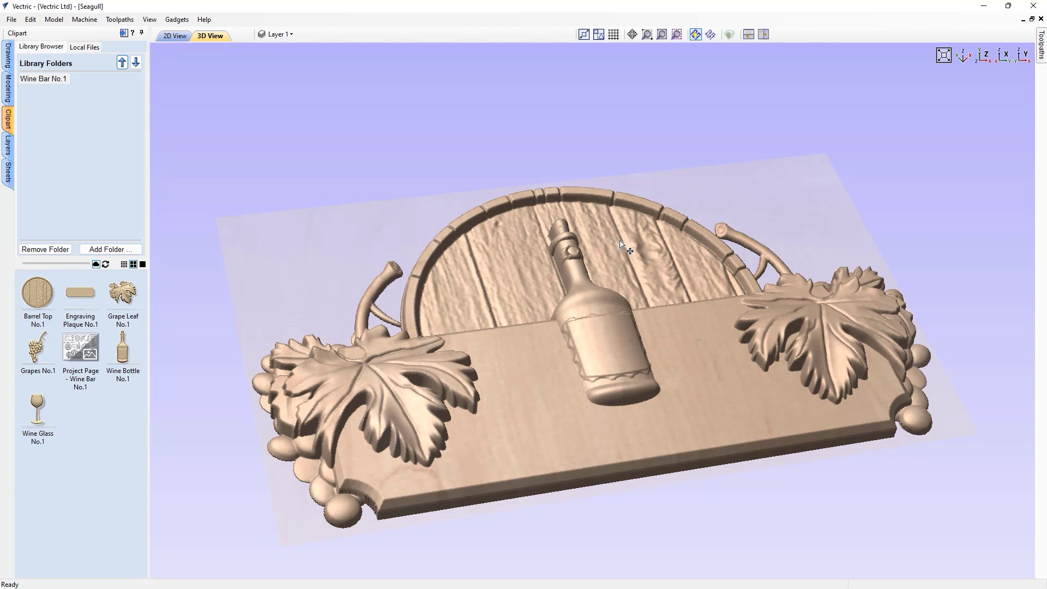
pyautogui.moveTo(622, 265); pyautogui.dragTo(622, 276)
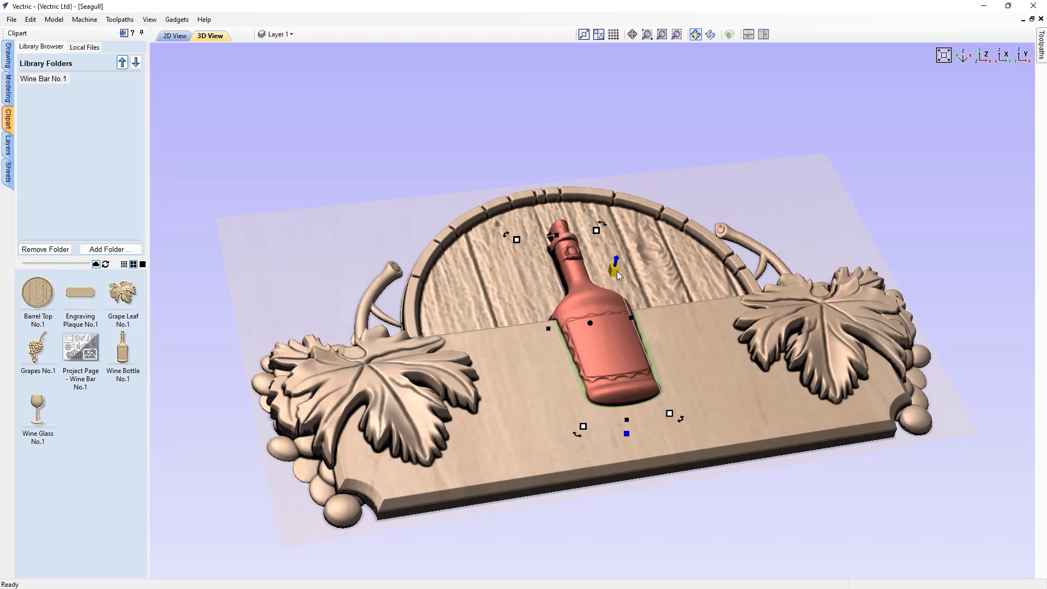
# Give the bottle a slight tilt with fading enabled in its combine settings.
pyautogui.moveTo(662, 303); pyautogui.dragTo(613, 431)
pyautogui.doubleClick(627, 419)
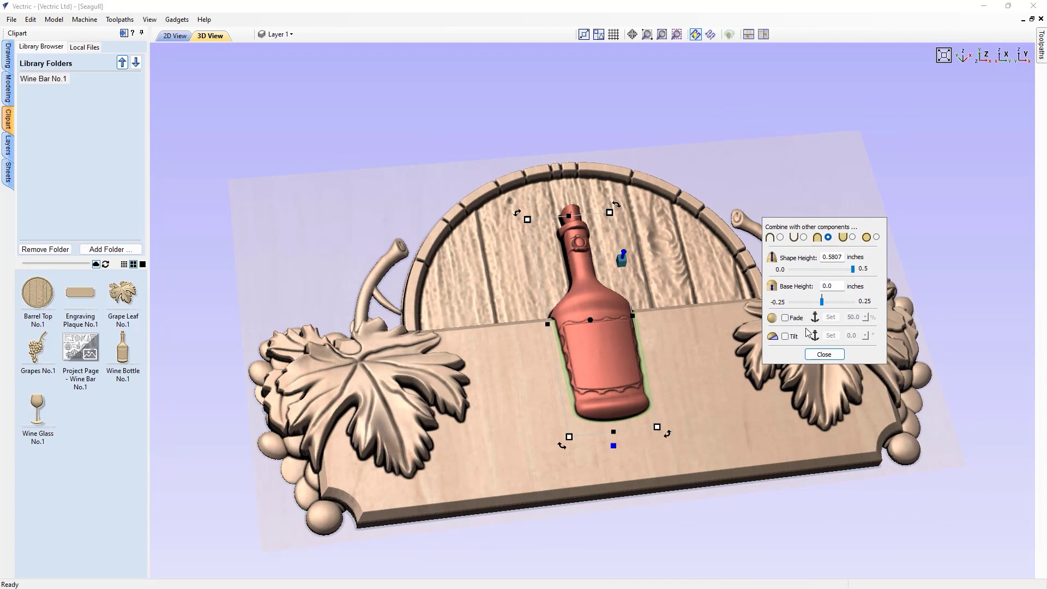
pyautogui.click(831, 335)
pyautogui.moveTo(869, 339)
pyautogui.mouseDown()
pyautogui.moveTo(875, 351)
pyautogui.moveTo(872, 327)
pyautogui.mouseUp()
pyautogui.click(785, 317)
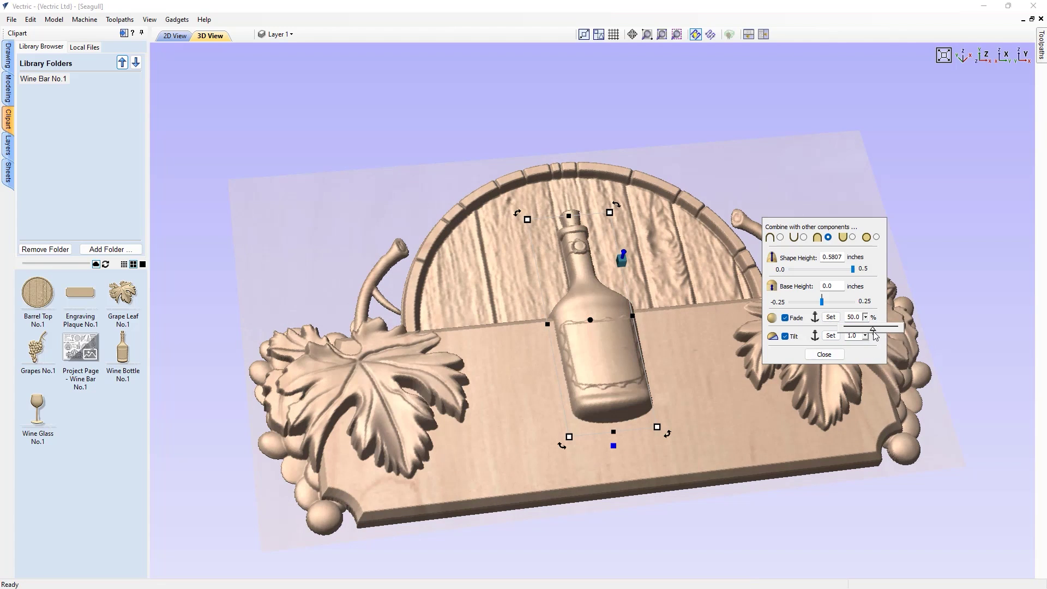
# Move the wine glass left and down and tilt it to 7.4 degrees.
pyautogui.moveTo(718, 316); pyautogui.dragTo(620, 166)
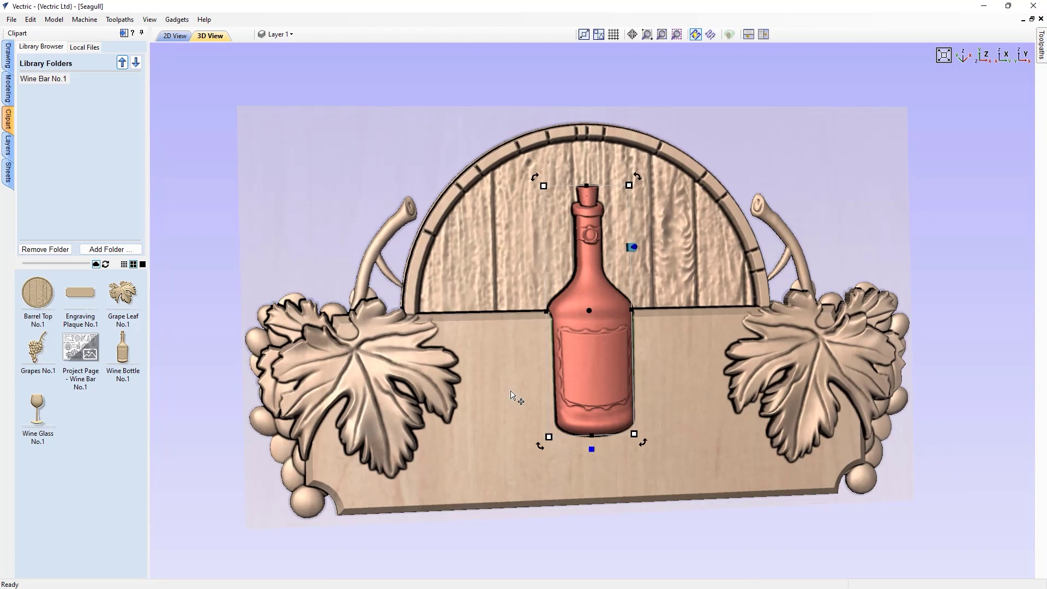
pyautogui.moveTo(578, 248); pyautogui.dragTo(617, 484)
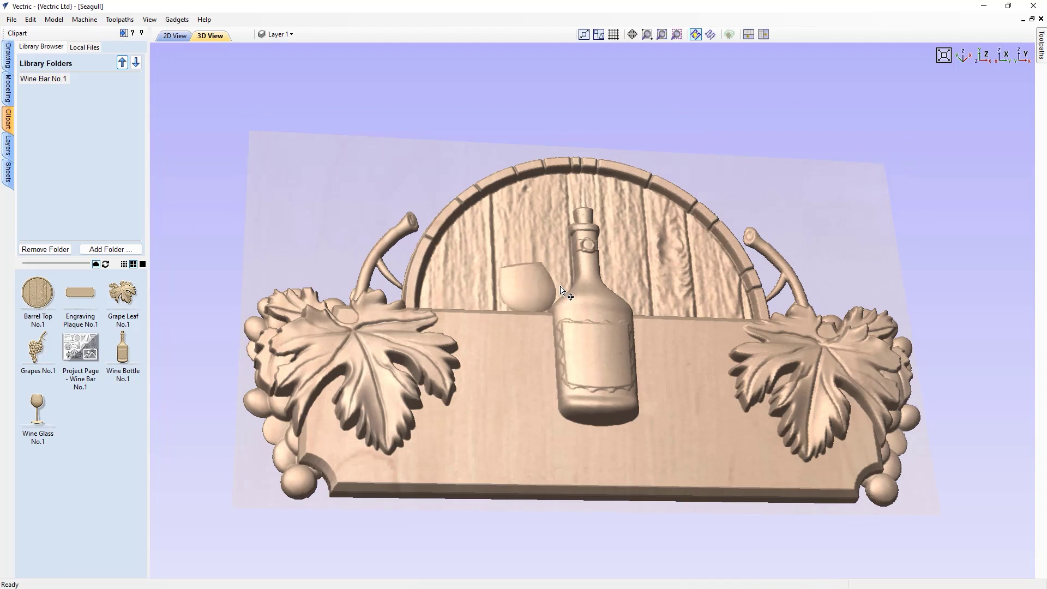
pyautogui.click(581, 525)
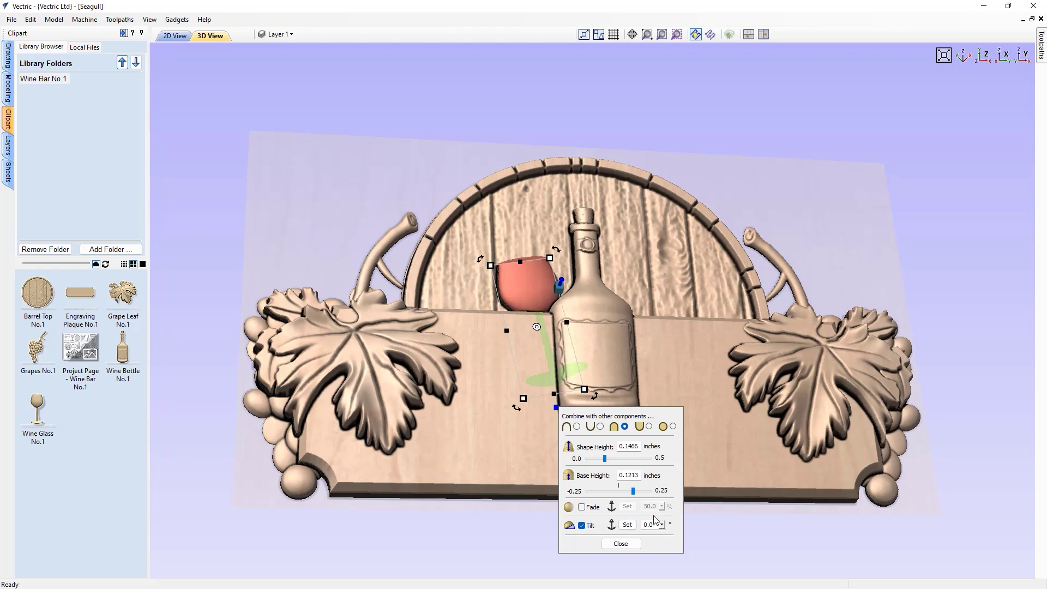
pyautogui.moveTo(661, 524); pyautogui.dragTo(689, 539)
# Close the combine options and drag the wine glass to the right of the bottle.
pyautogui.scroll(-3, 709, 349)
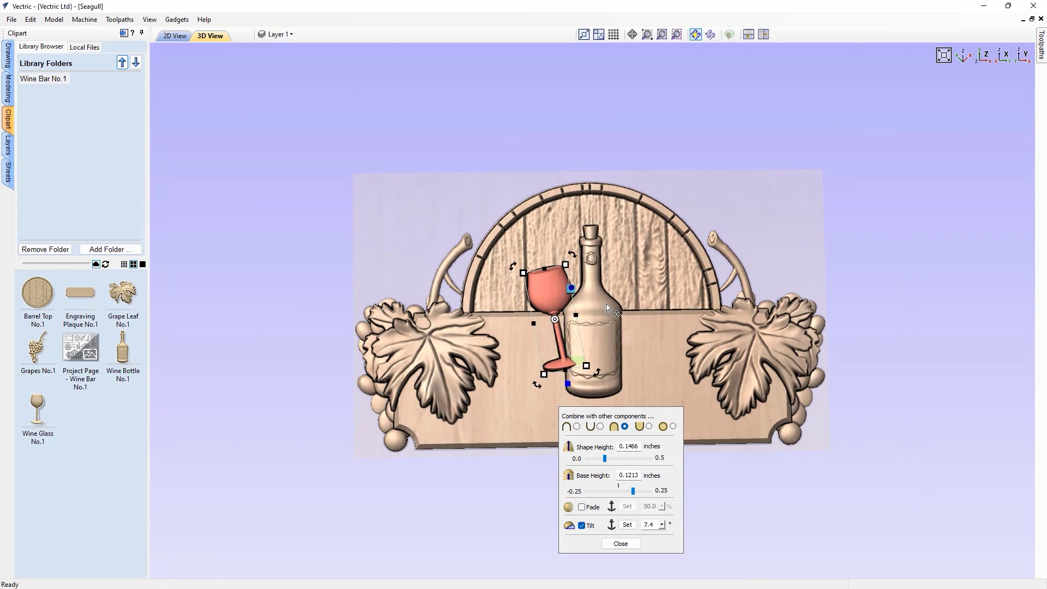
pyautogui.moveTo(597, 328); pyautogui.dragTo(626, 456)
pyautogui.click(548, 292)
pyautogui.moveTo(548, 293); pyautogui.dragTo(692, 478)
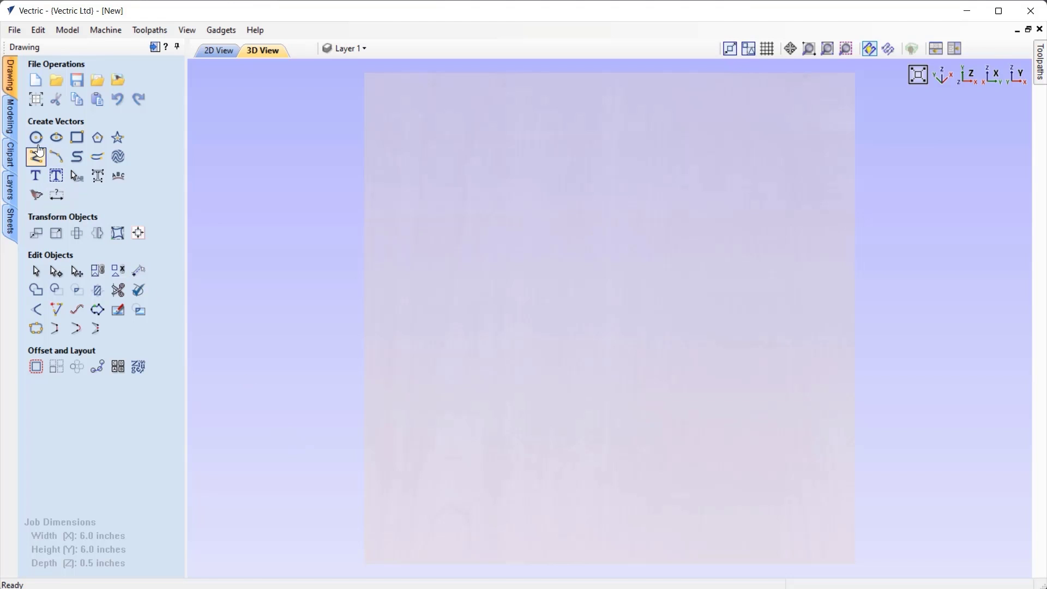
# Import porsche.stl as a component, rescaled mm/inches, at depth 0.8668 below top.
pyautogui.click(10, 115)
pyautogui.click(37, 75)
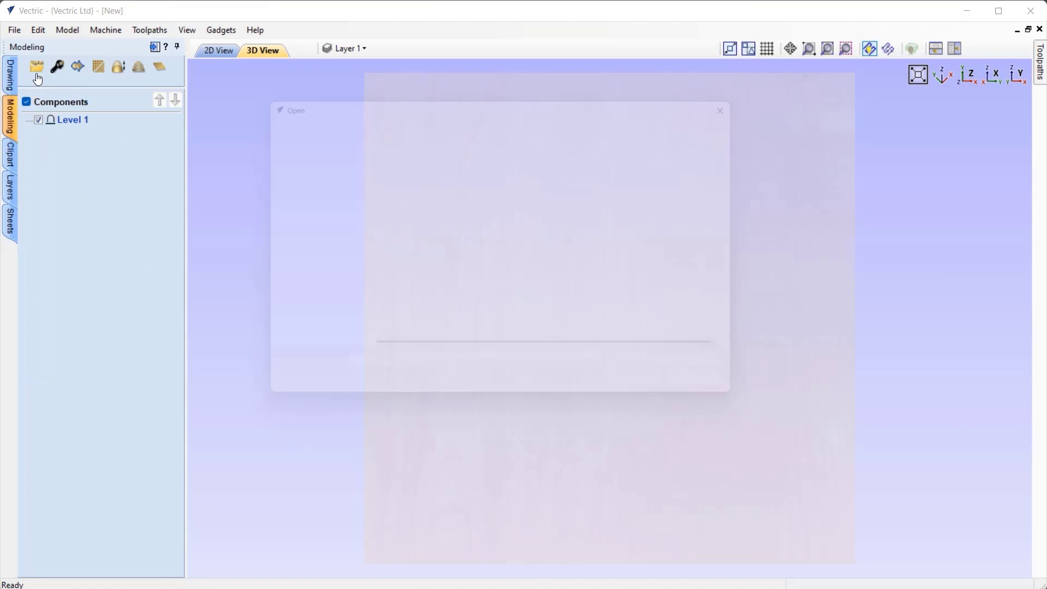
pyautogui.click(405, 199)
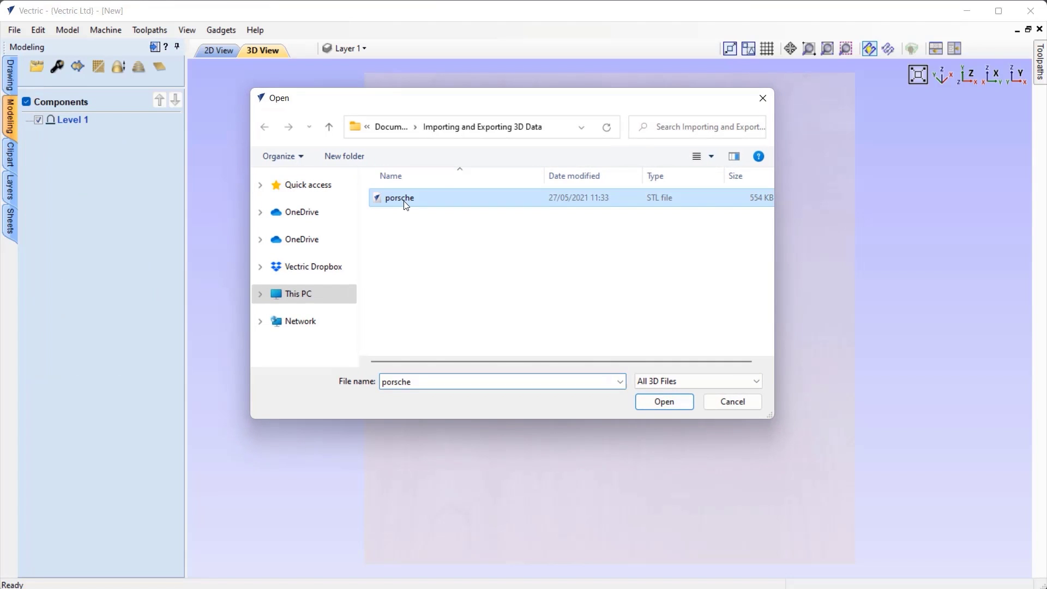
pyautogui.click(664, 402)
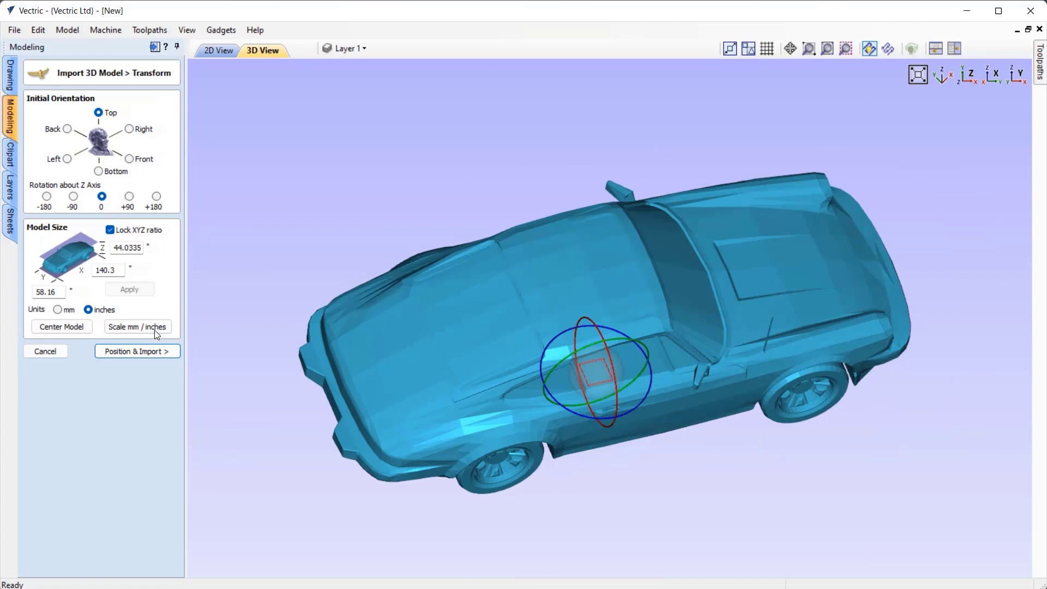
pyautogui.click(152, 329)
pyautogui.click(149, 350)
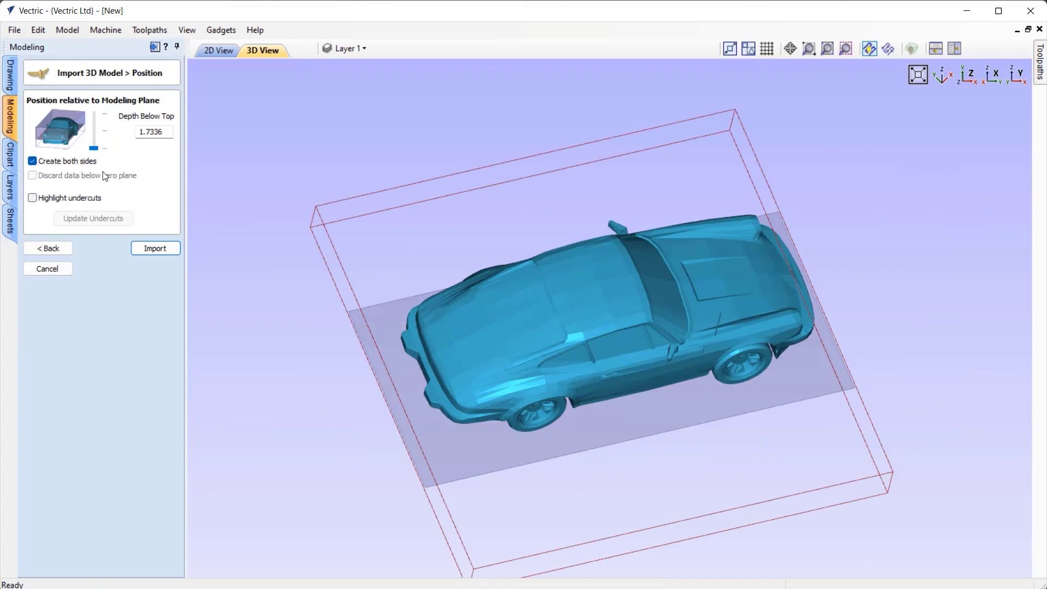
pyautogui.click(106, 132)
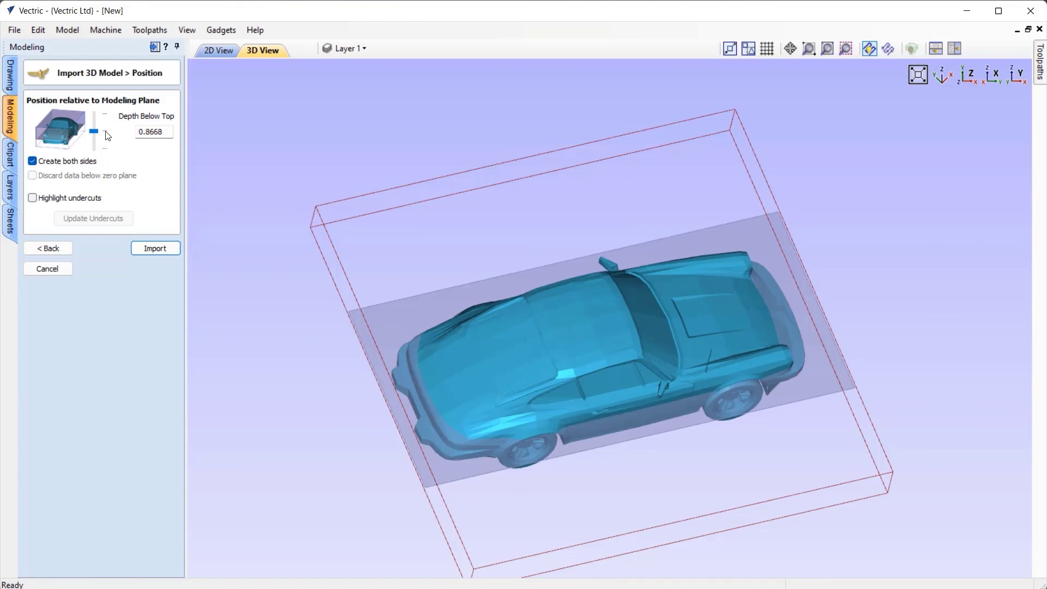
pyautogui.click(155, 249)
# Drag the porsche Bottom and porsche Top halves apart.
pyautogui.click(568, 279)
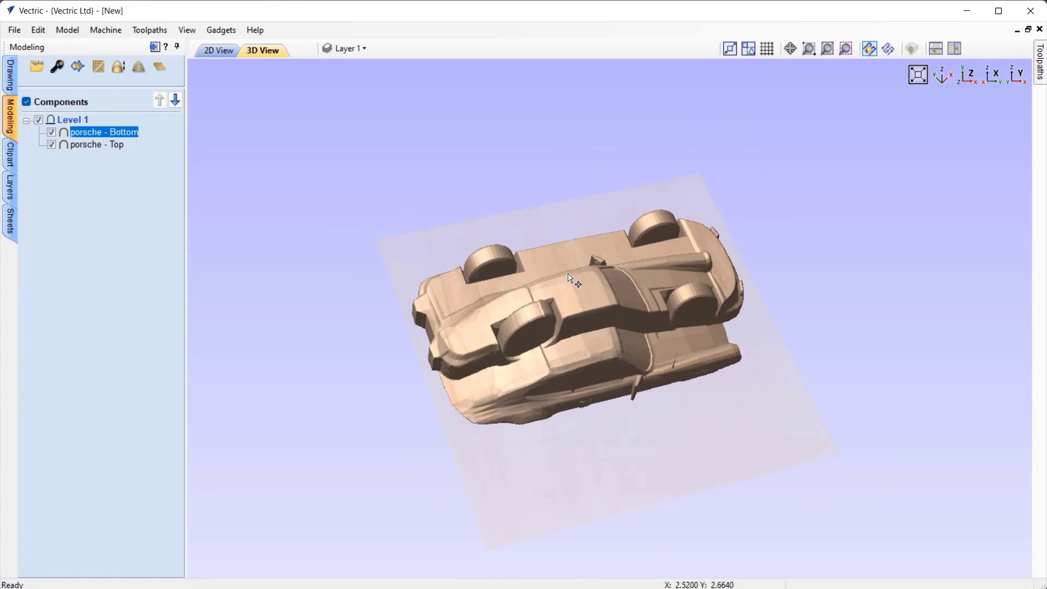
pyautogui.moveTo(569, 279); pyautogui.dragTo(559, 255)
pyautogui.click(606, 376)
pyautogui.moveTo(607, 377); pyautogui.dragTo(633, 439)
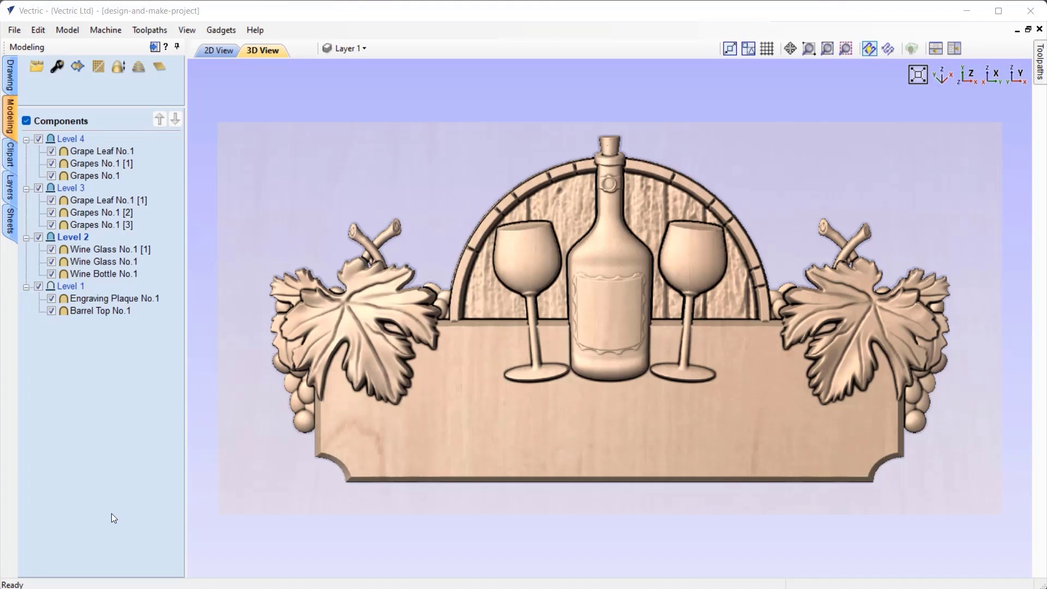
# Delete Level 2 (glasses and bottle) and Level 3 (grapes), confirming each deletion.
pyautogui.rightClick(75, 235)
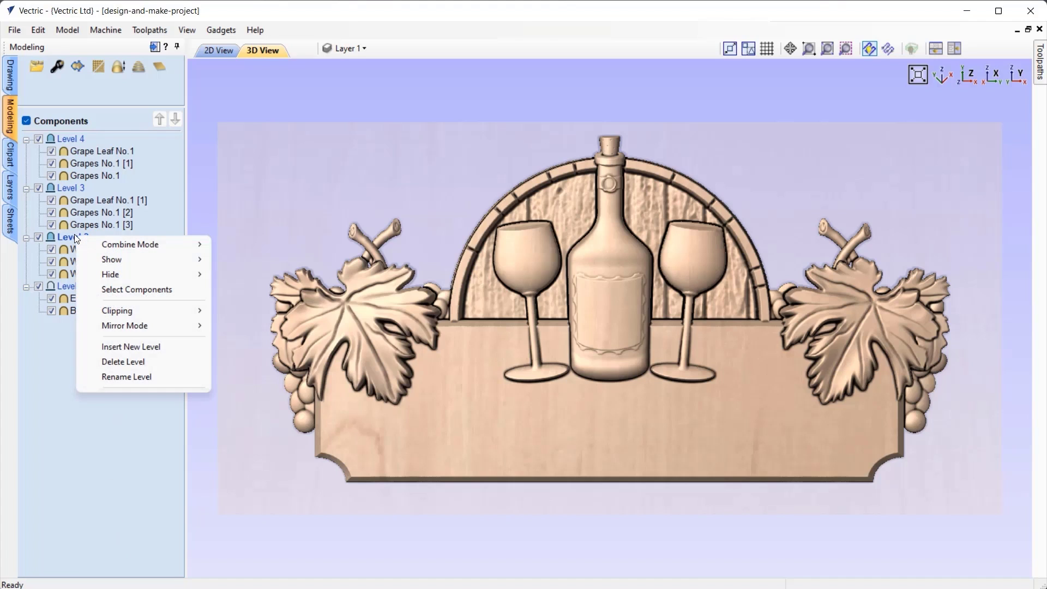
pyautogui.click(177, 364)
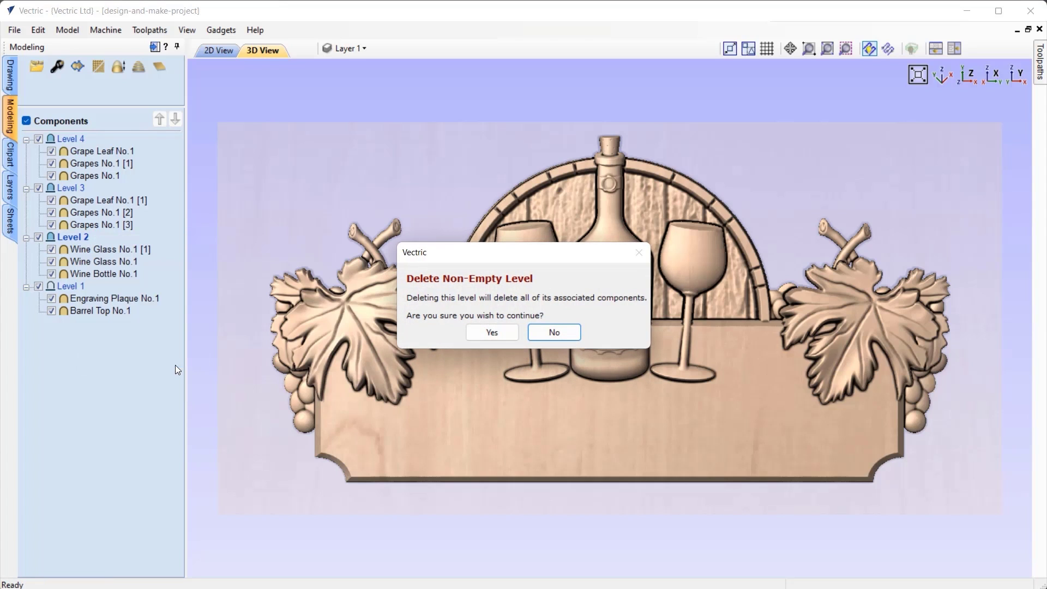
pyautogui.click(492, 333)
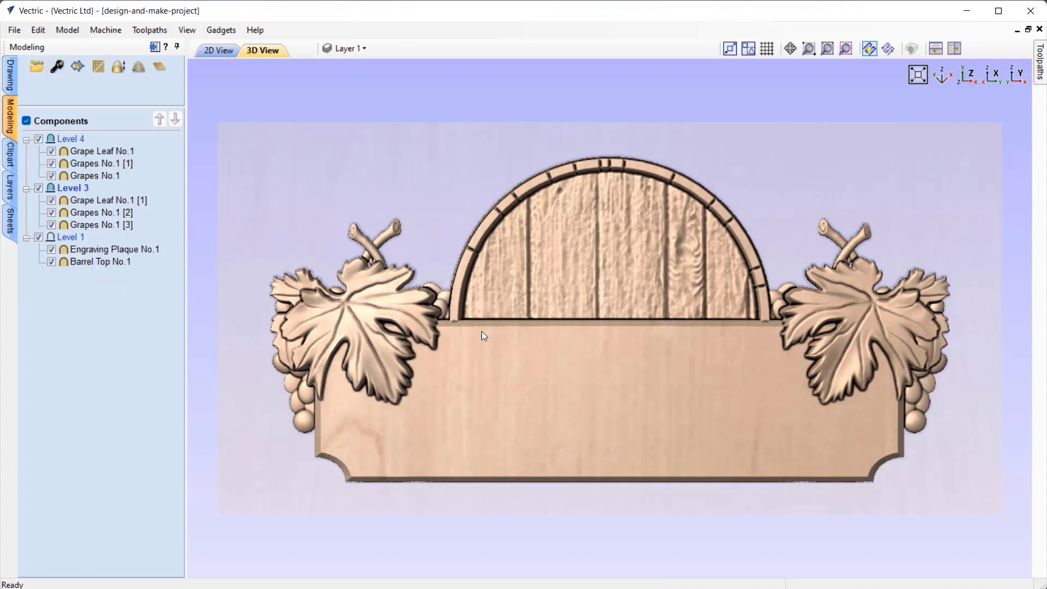
pyautogui.rightClick(80, 193)
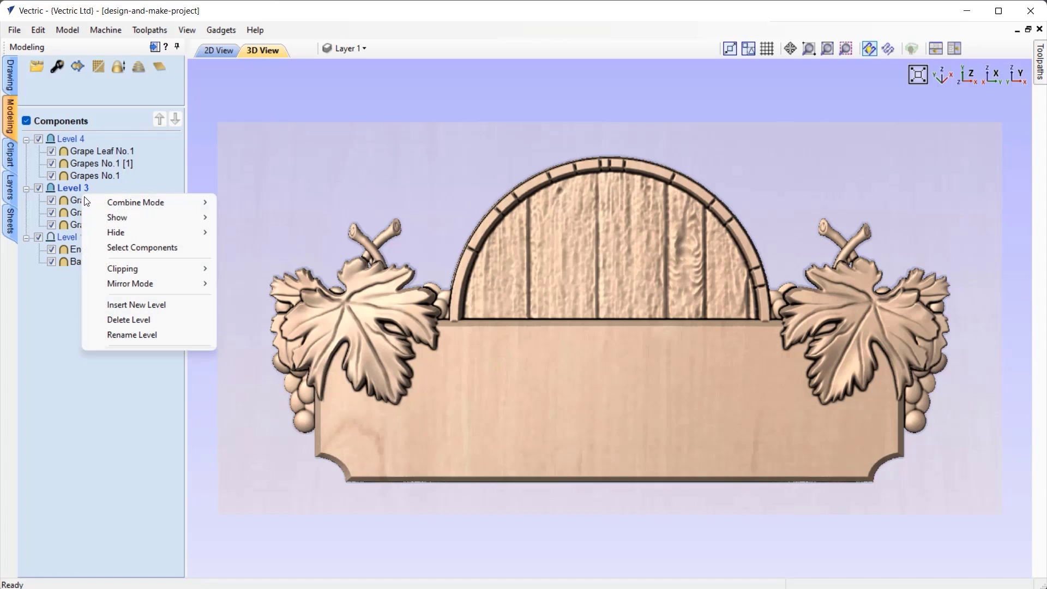
pyautogui.click(167, 322)
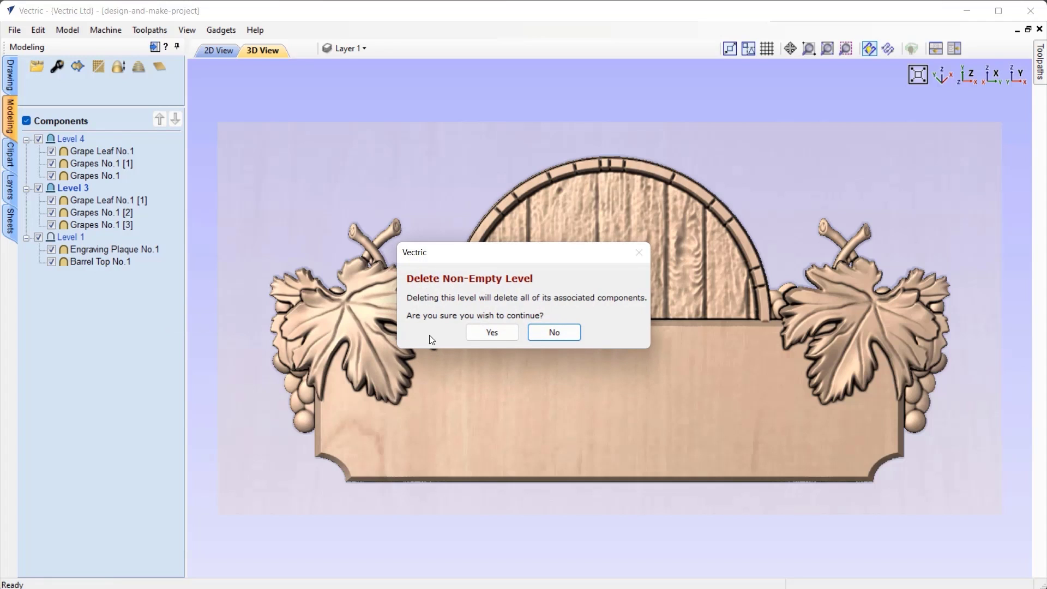
pyautogui.click(487, 335)
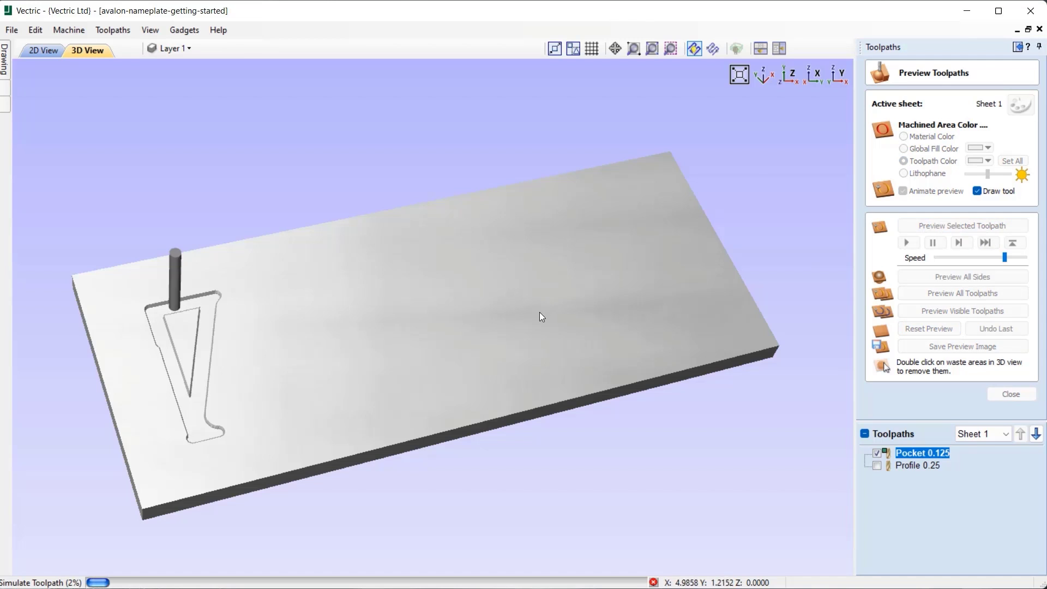
# Zoom and orbit the 3D view to watch the nameplate lettering being carved.
pyautogui.scroll(6, 437, 345)
pyautogui.scroll(-5, 498, 428)
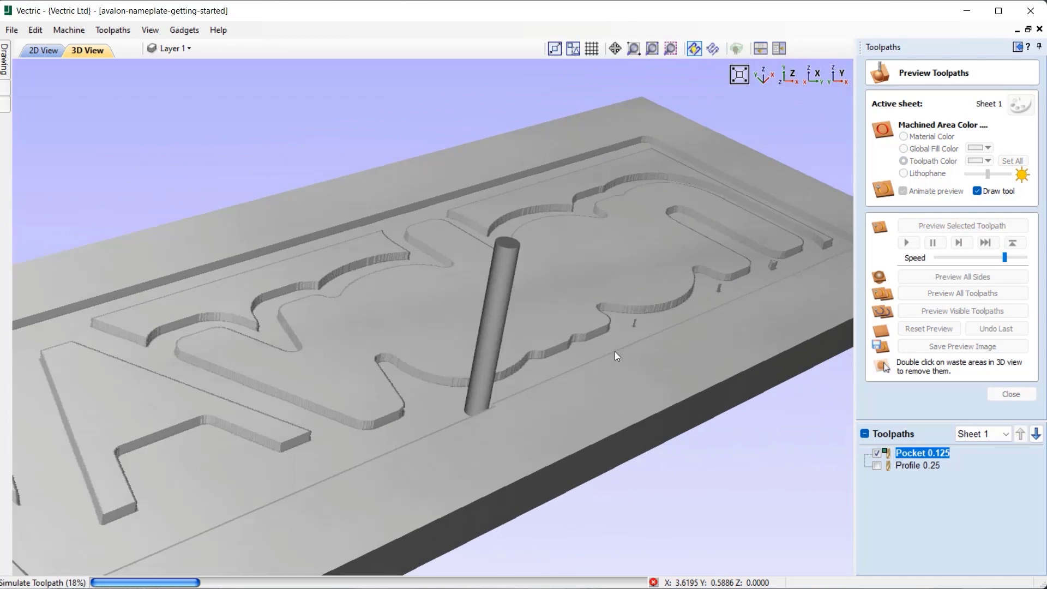
pyautogui.moveTo(614, 351); pyautogui.dragTo(760, 267)
pyautogui.scroll(3, 626, 312)
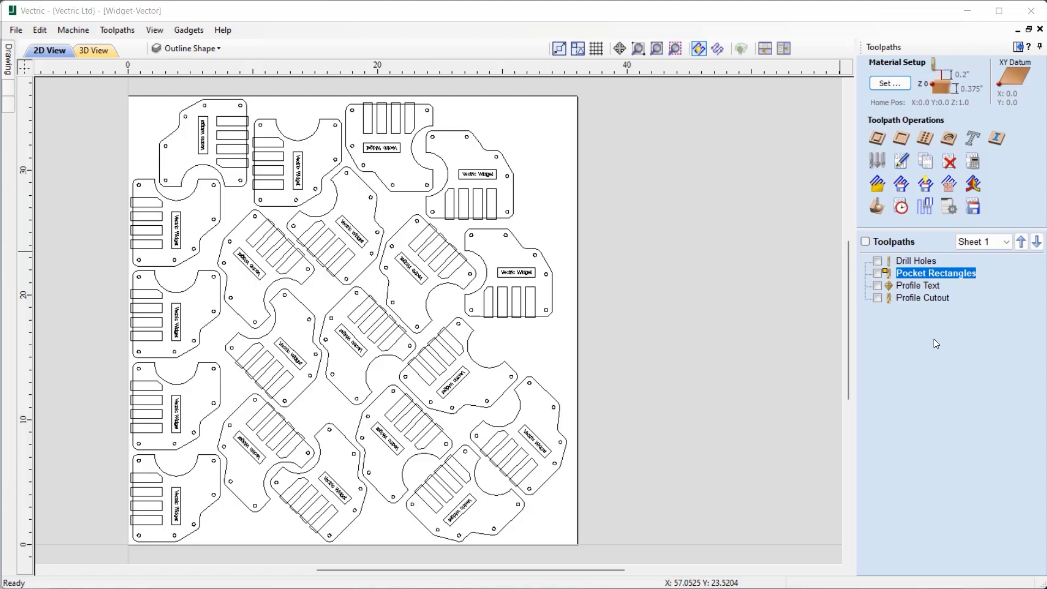
# Recalculate Pocket Rectangles, then preview all toolpaths and tilt the view of the sheet.
pyautogui.doubleClick(947, 276)
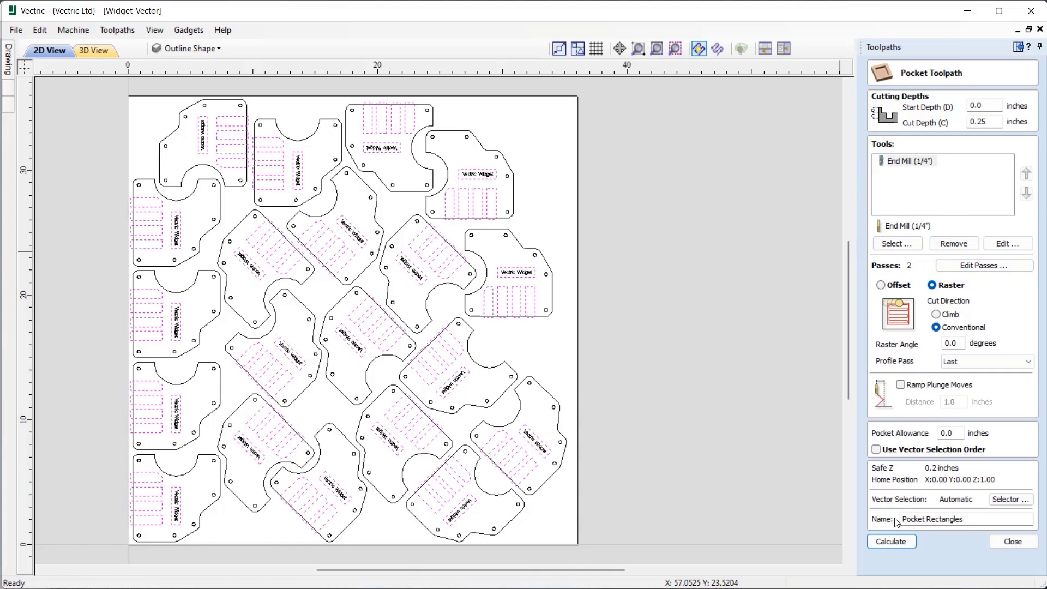
pyautogui.click(892, 541)
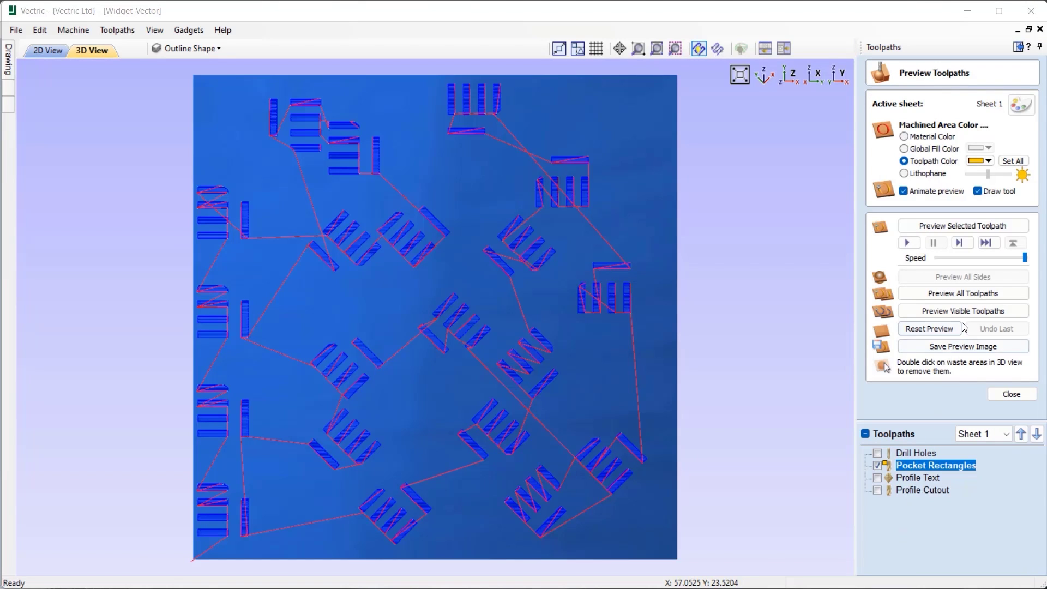
pyautogui.click(973, 294)
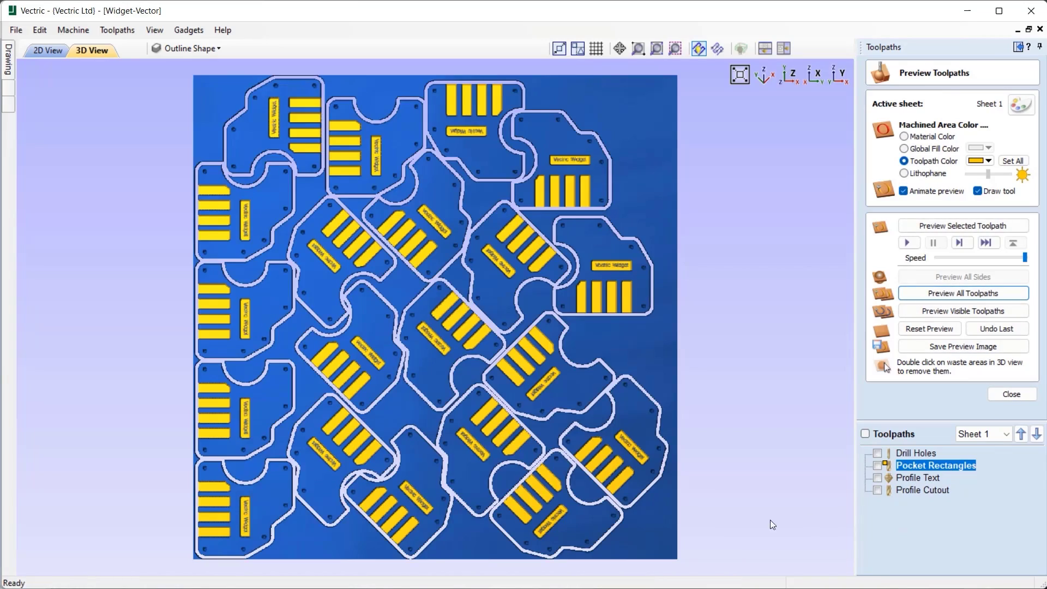
pyautogui.moveTo(698, 524)
pyautogui.mouseDown()
pyautogui.moveTo(668, 519)
pyautogui.moveTo(604, 486)
pyautogui.moveTo(604, 476)
pyautogui.moveTo(737, 377)
pyautogui.mouseUp()
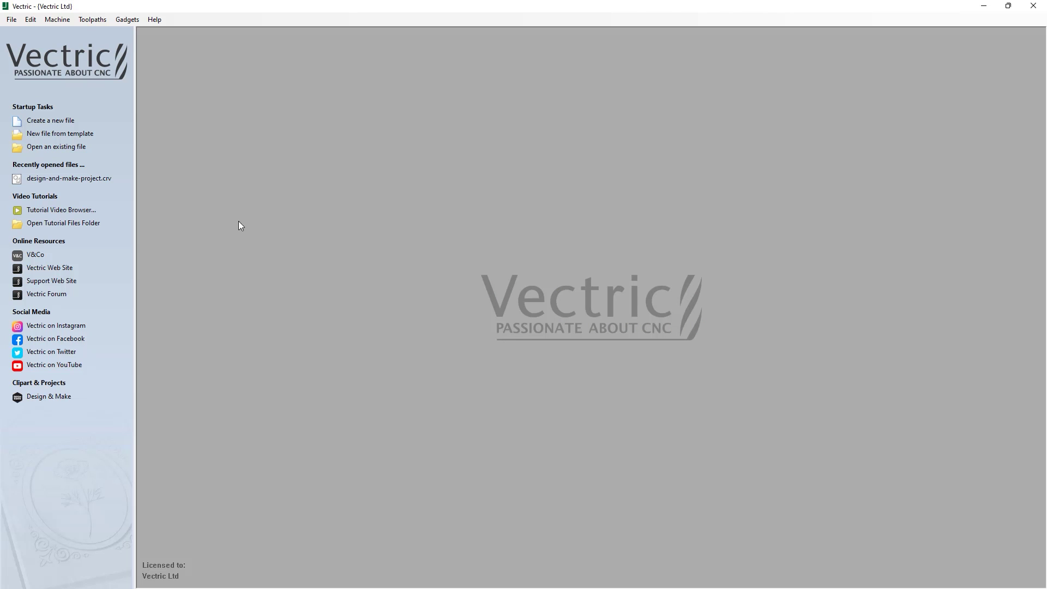
# Open the Tool Database on End Mill (1/4") and glance at its custom variables.
pyautogui.click(93, 21)
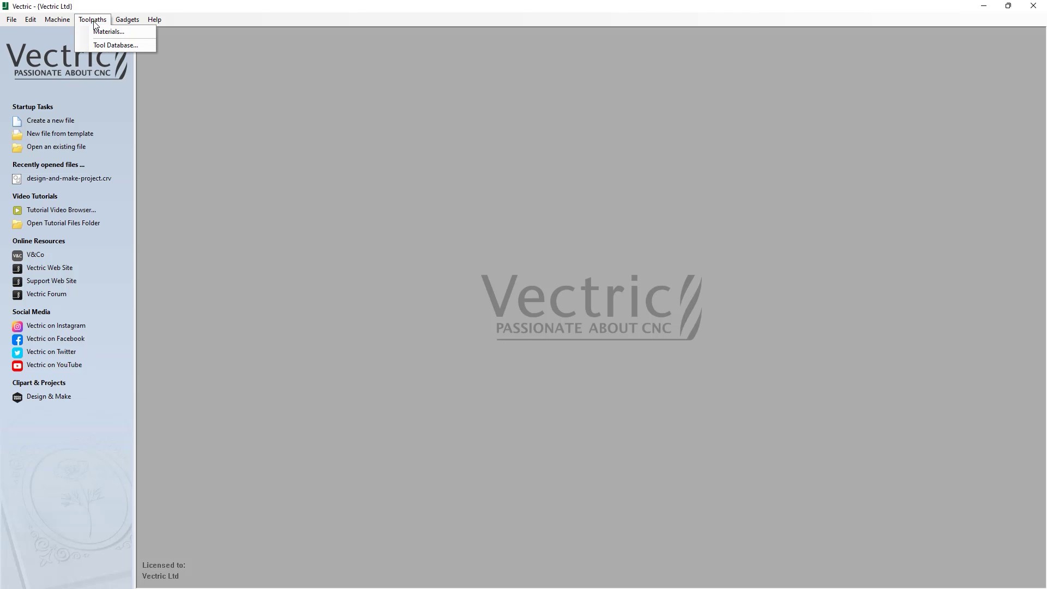
pyautogui.click(143, 48)
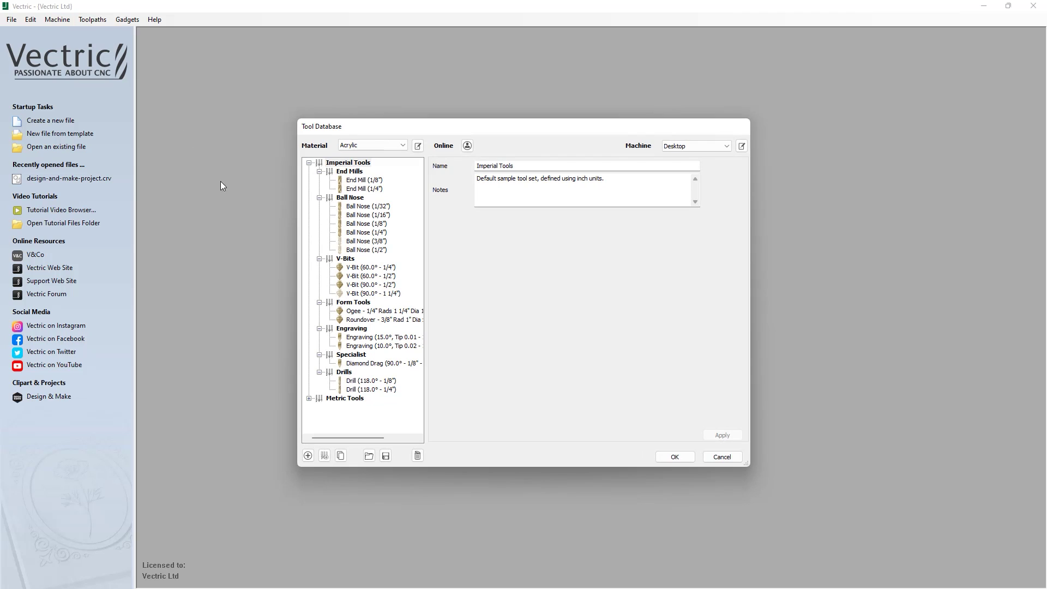
pyautogui.click(370, 190)
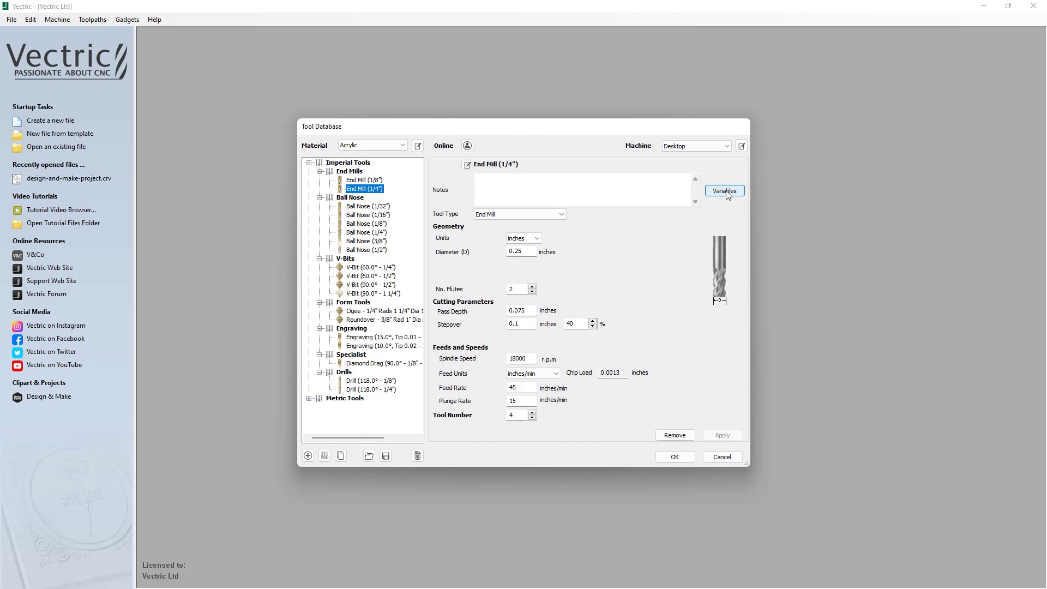
pyautogui.click(725, 192)
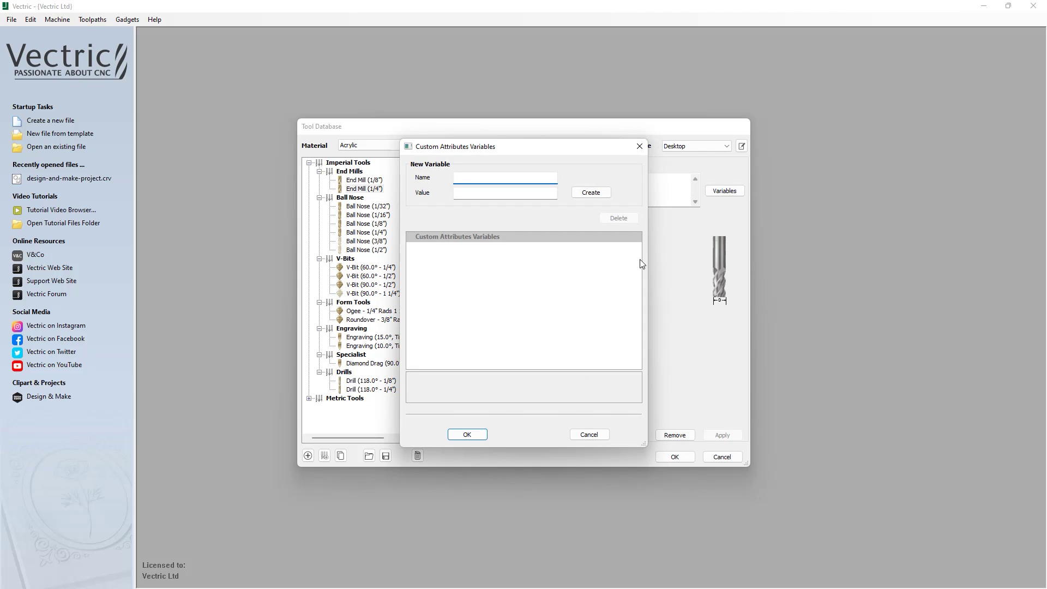
pyautogui.click(603, 435)
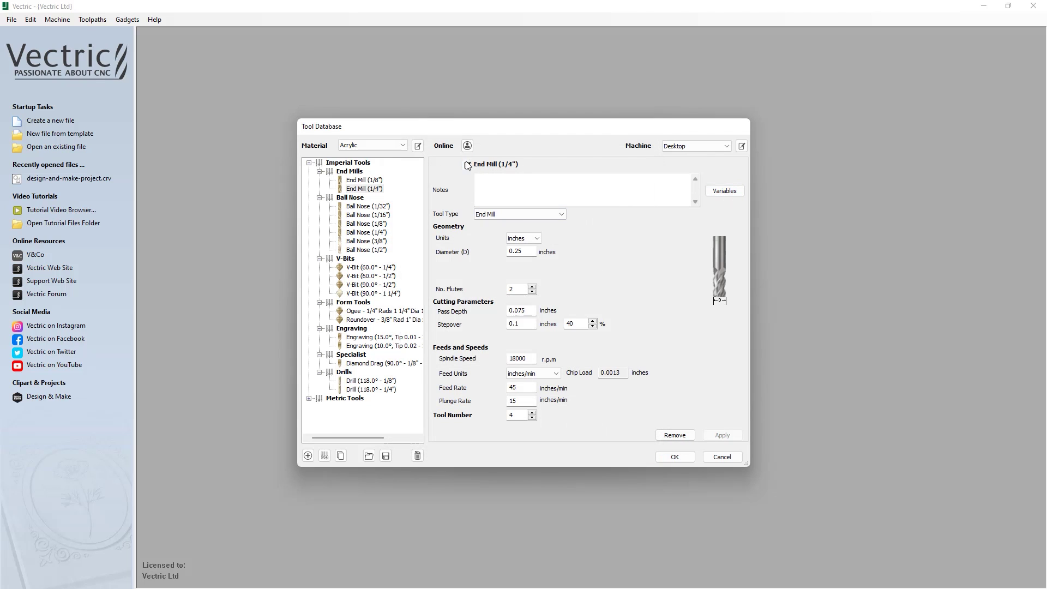
# Review the name format's available variables without changes, then reopen custom variables.
pyautogui.click(467, 165)
pyautogui.click(541, 250)
pyautogui.rightClick(541, 251)
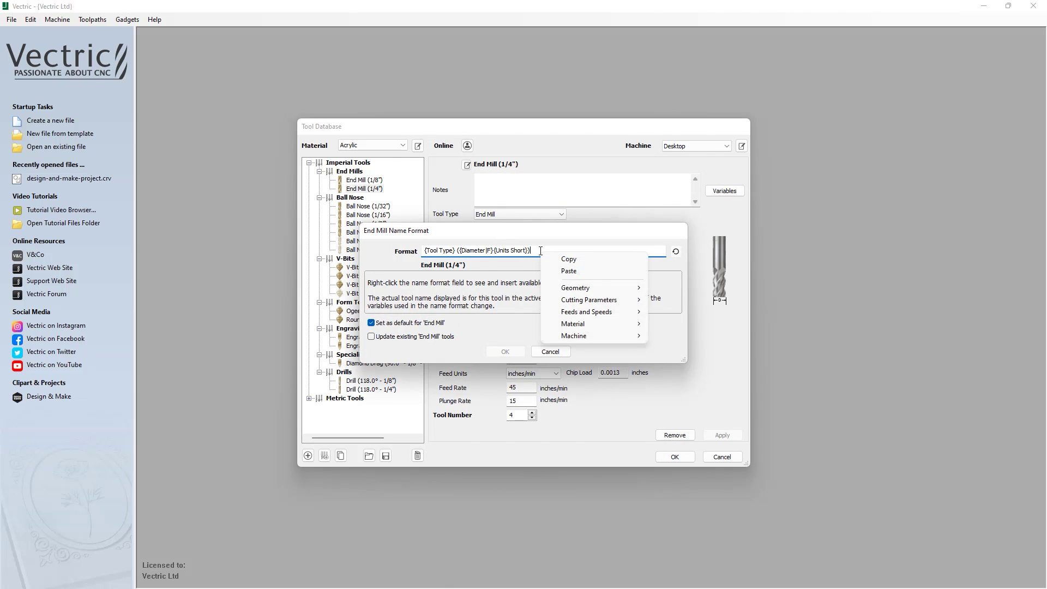
pyautogui.click(539, 251)
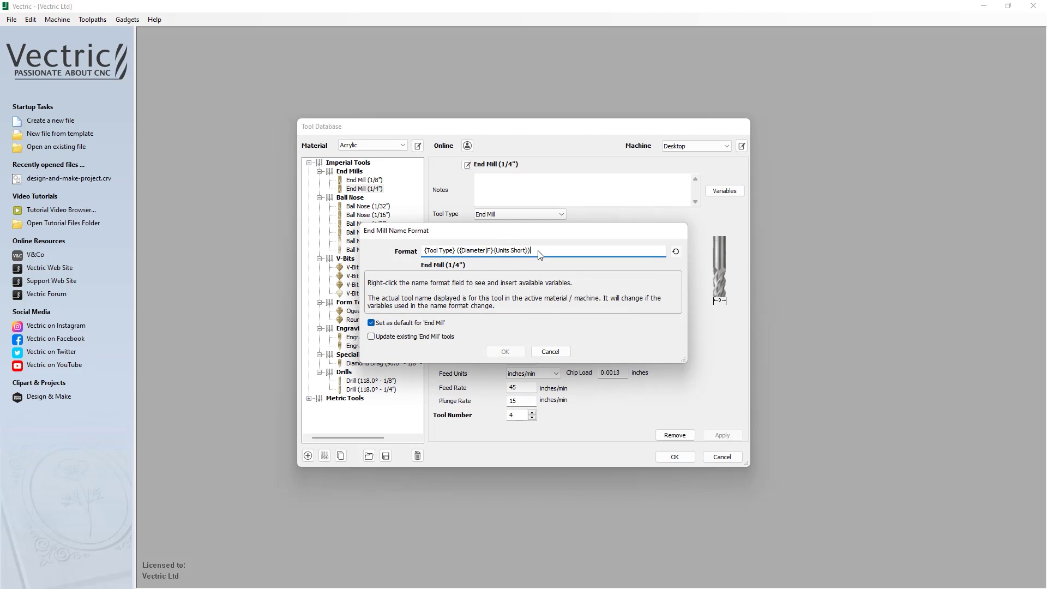
pyautogui.click(551, 351)
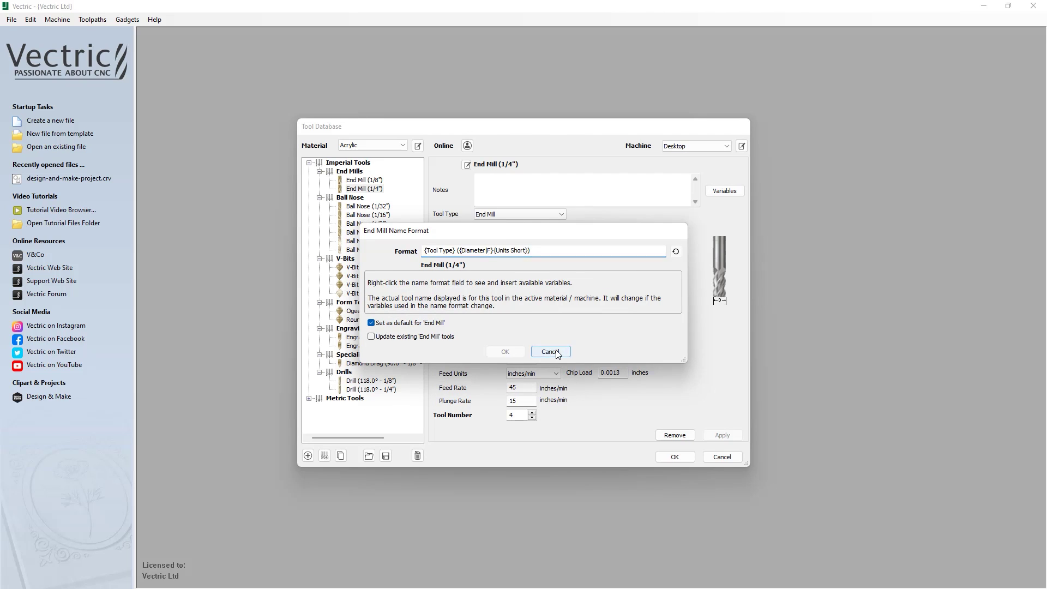
pyautogui.click(723, 191)
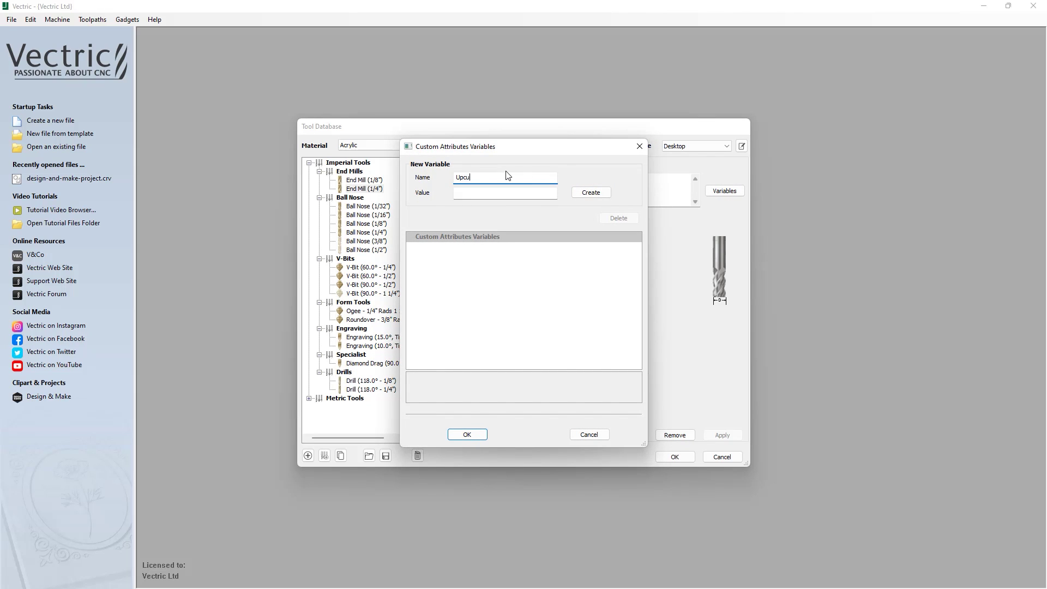
# Add the Upcut variable (UC) and append {Upcut} to the end mill's name format.
pyautogui.click(467, 193)
pyautogui.click(589, 194)
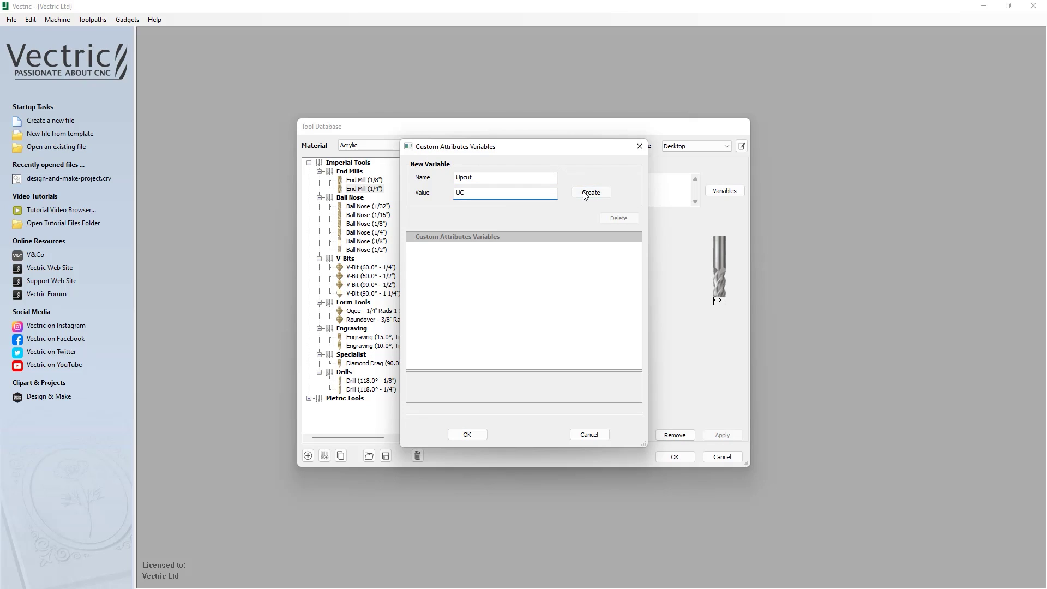
pyautogui.click(467, 435)
pyautogui.click(467, 165)
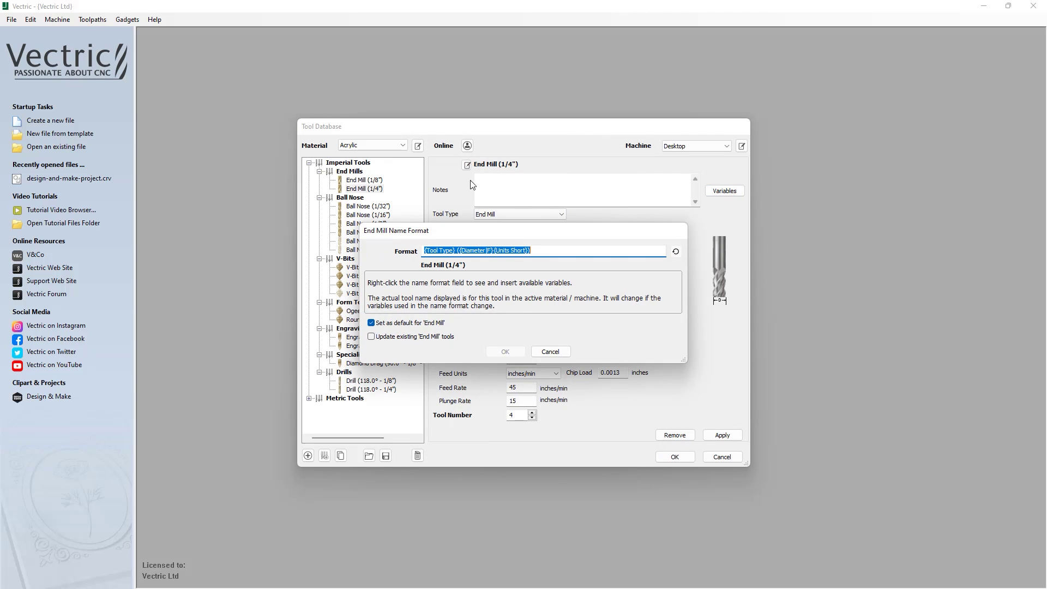
pyautogui.click(547, 252)
pyautogui.rightClick(544, 252)
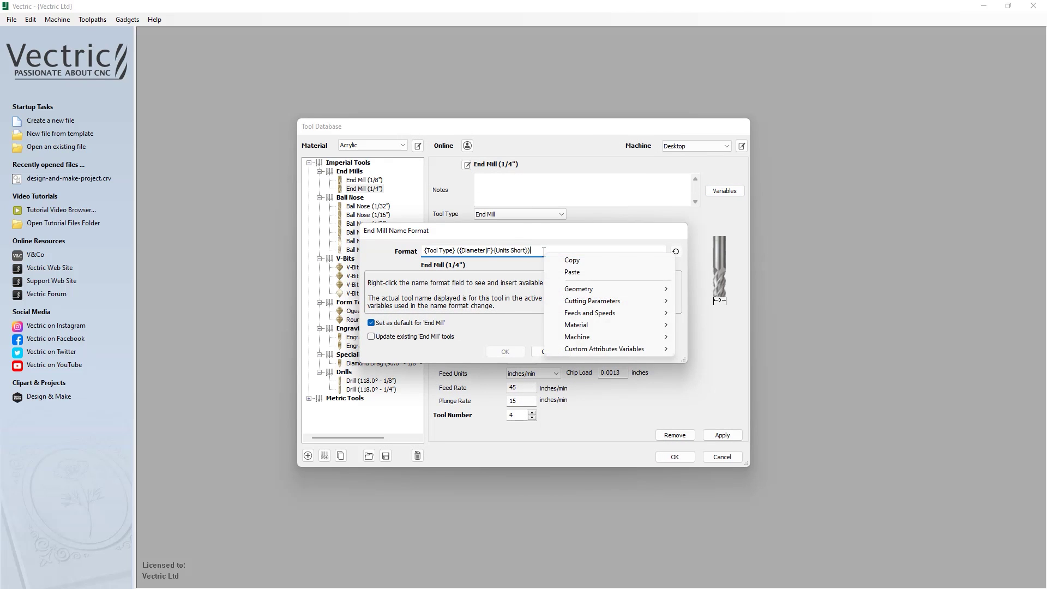
pyautogui.moveTo(649, 352)
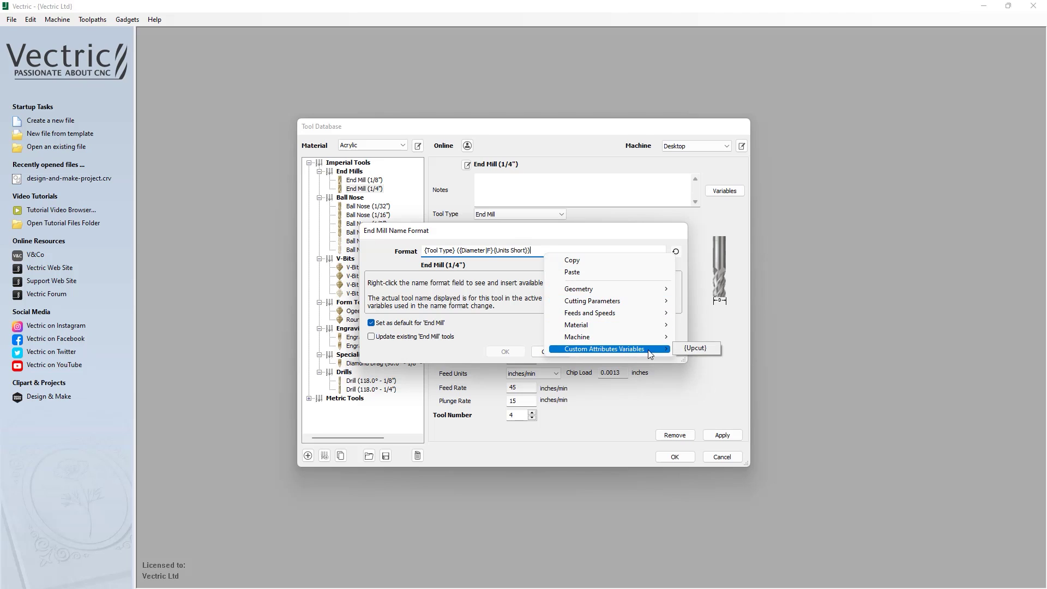
pyautogui.click(696, 348)
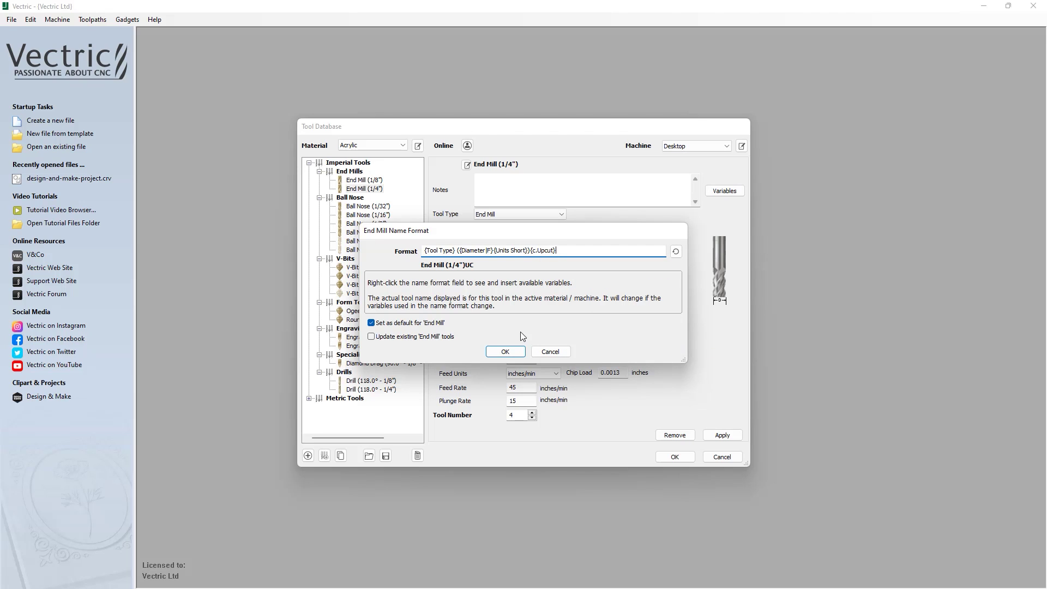
pyautogui.click(505, 352)
# Create a custom variable Downcut with value DC.
pyautogui.click(723, 196)
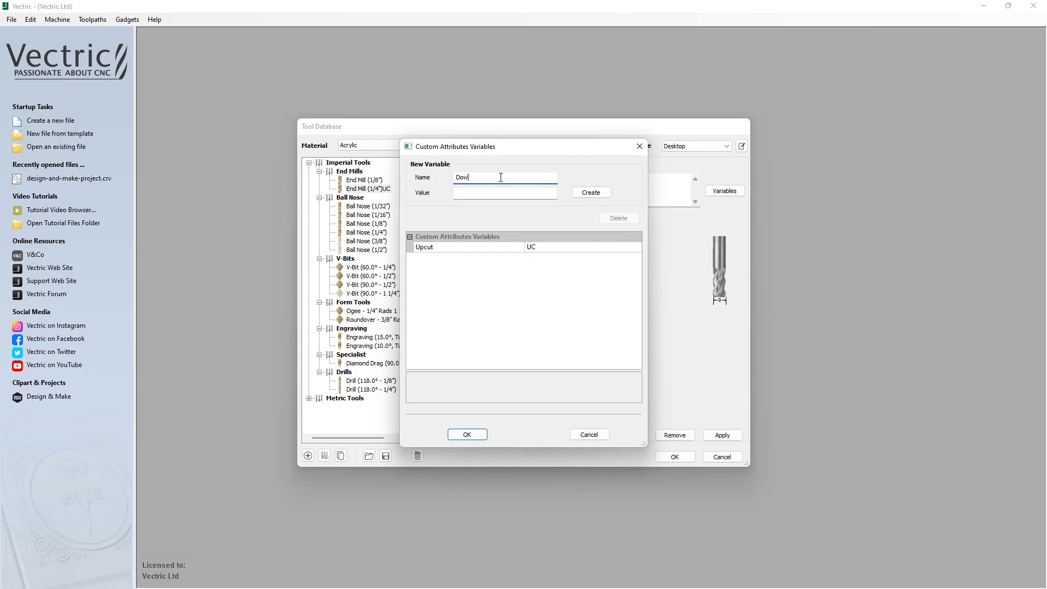
pyautogui.write('Downcut')
pyautogui.press('Tab')
pyautogui.write('DC')
pyautogui.click(599, 194)
pyautogui.click(478, 434)
# Reopen the end mill name format and list its available variables.
pyautogui.click(467, 164)
pyautogui.click(570, 251)
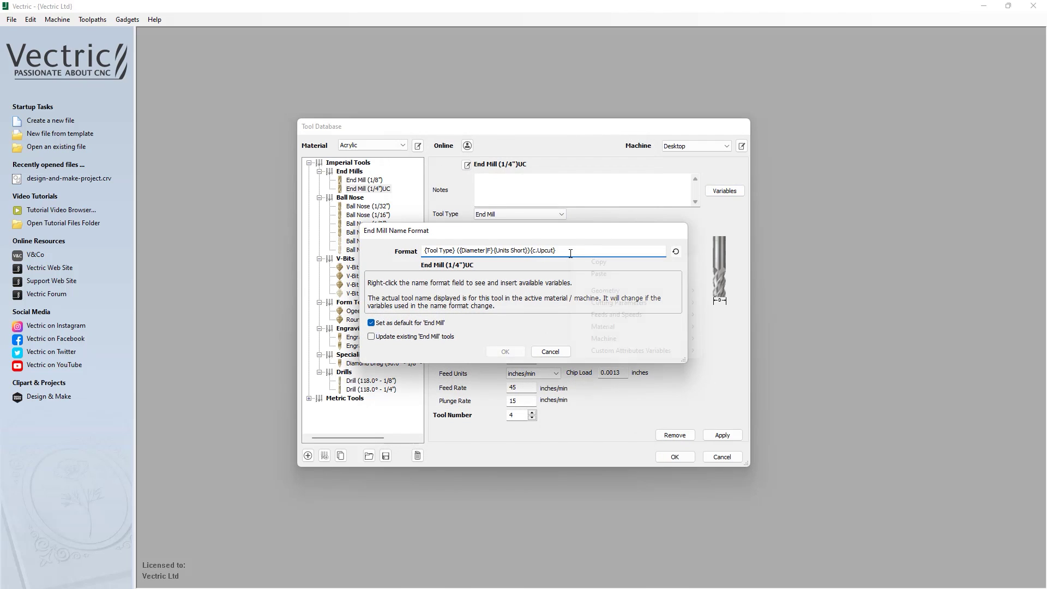
pyautogui.rightClick(572, 254)
pyautogui.moveTo(675, 354)
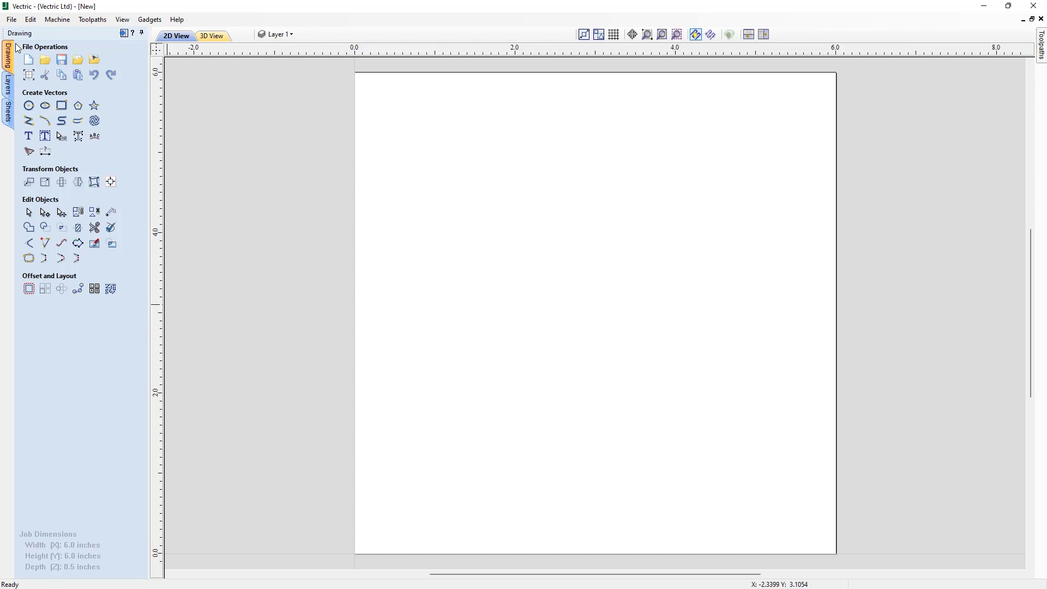
# Import the Look4 vector file into the new job.
pyautogui.click(11, 19)
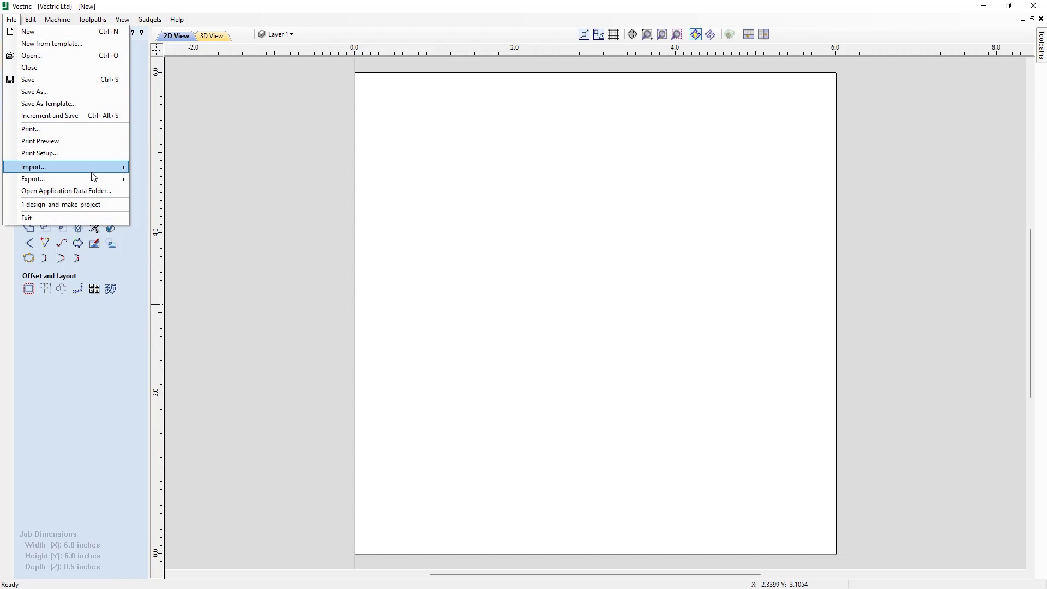
pyautogui.moveTo(93, 168)
pyautogui.click(207, 165)
pyautogui.click(473, 254)
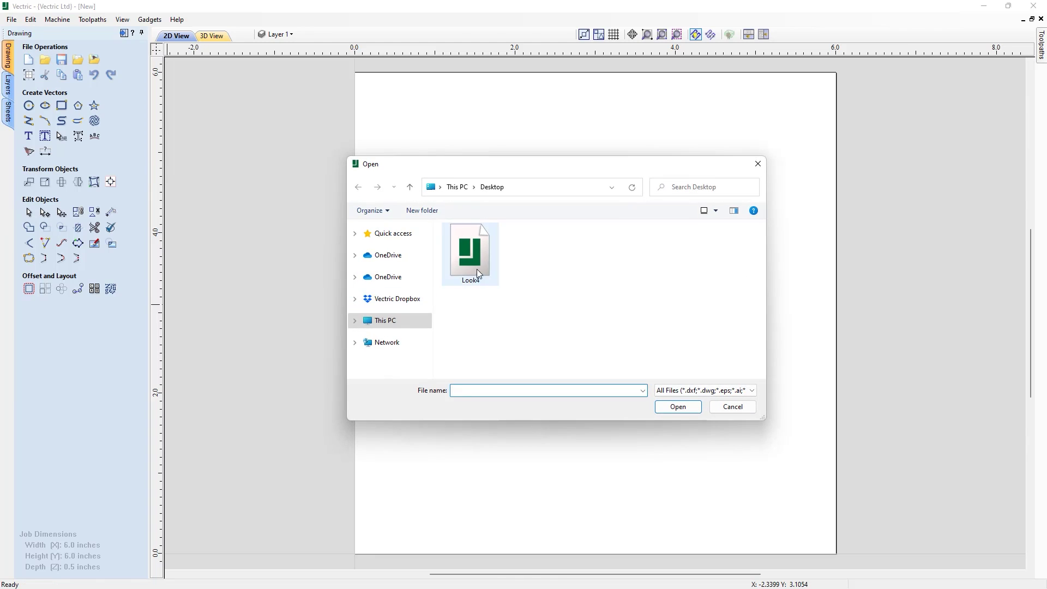
pyautogui.click(691, 404)
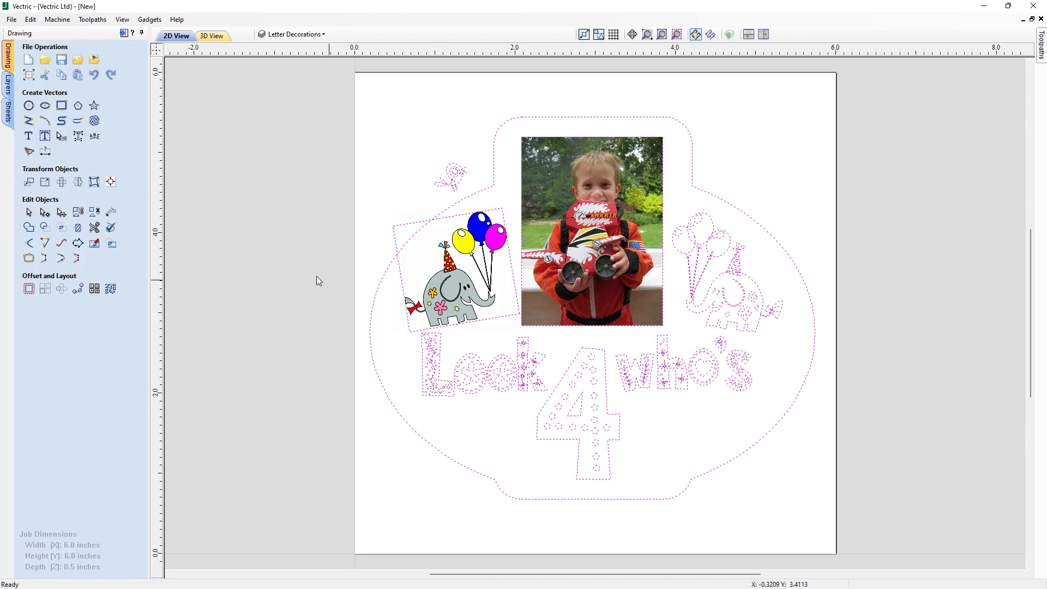
# Rotate the left elephant picture upright, then select the right elephant.
pyautogui.click(318, 280)
pyautogui.click(491, 232)
pyautogui.moveTo(509, 209); pyautogui.dragTo(515, 215)
pyautogui.click(688, 266)
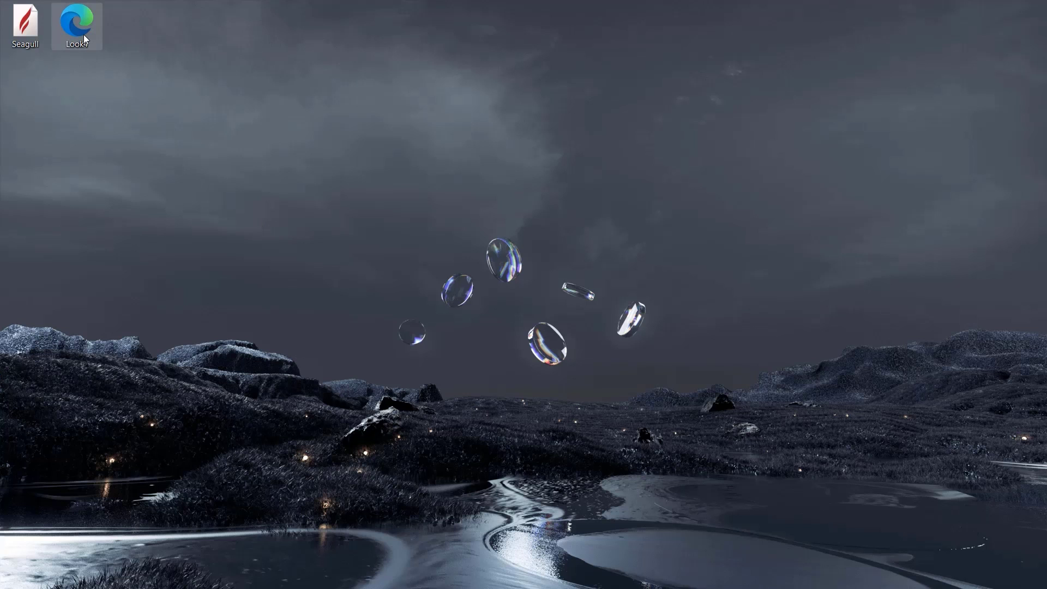
# Open Look4 from the desktop in the Vectric program and accept its job setup.
pyautogui.doubleClick(84, 35)
pyautogui.click(545, 334)
pyautogui.click(604, 497)
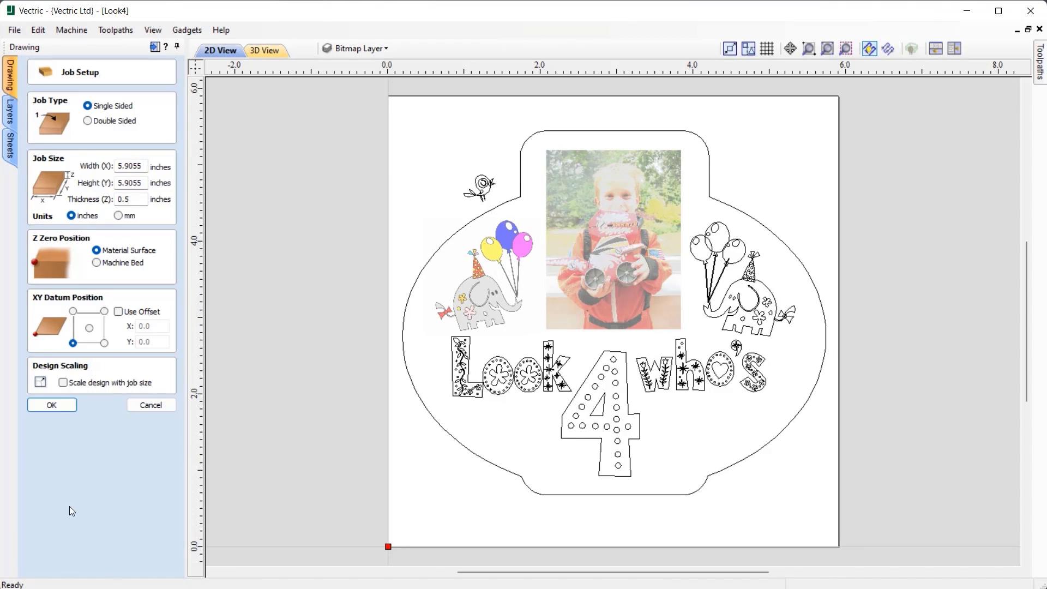
pyautogui.click(52, 405)
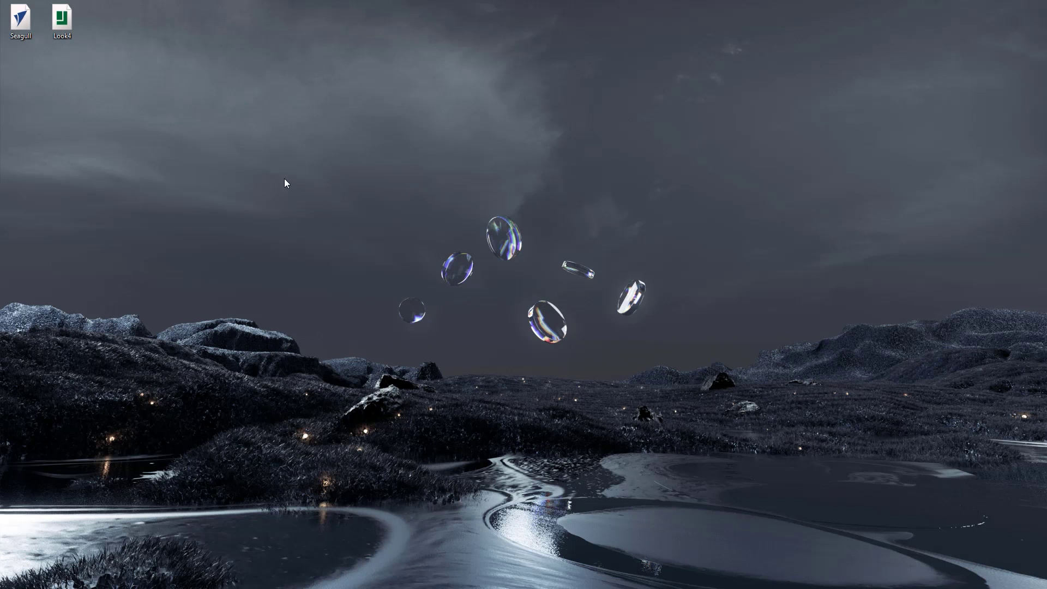
# Open Seagull from the desktop into a new job and orbit to view it side-on.
pyautogui.doubleClick(23, 24)
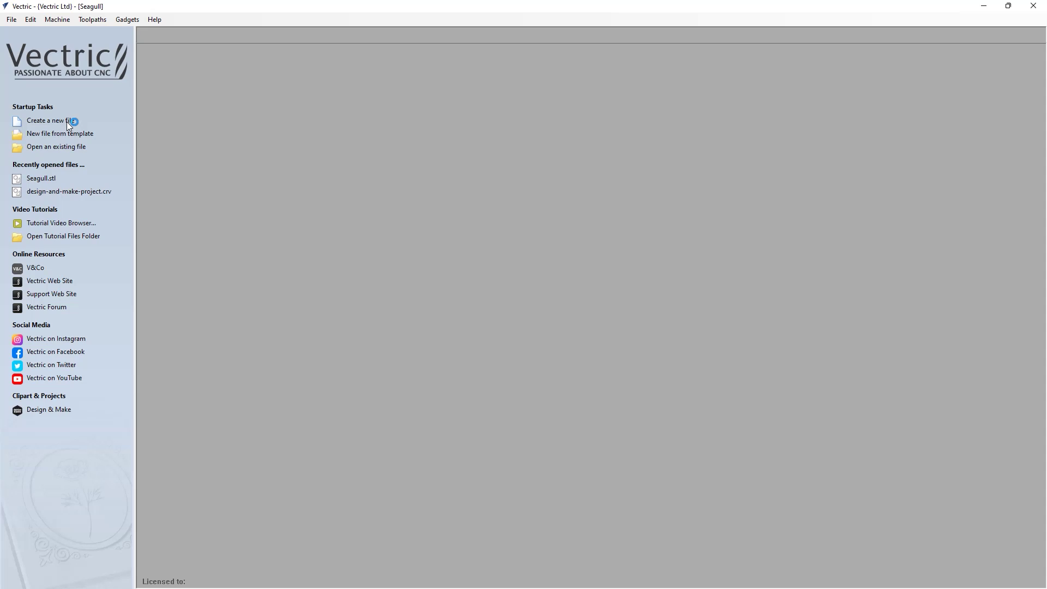
pyautogui.click(67, 122)
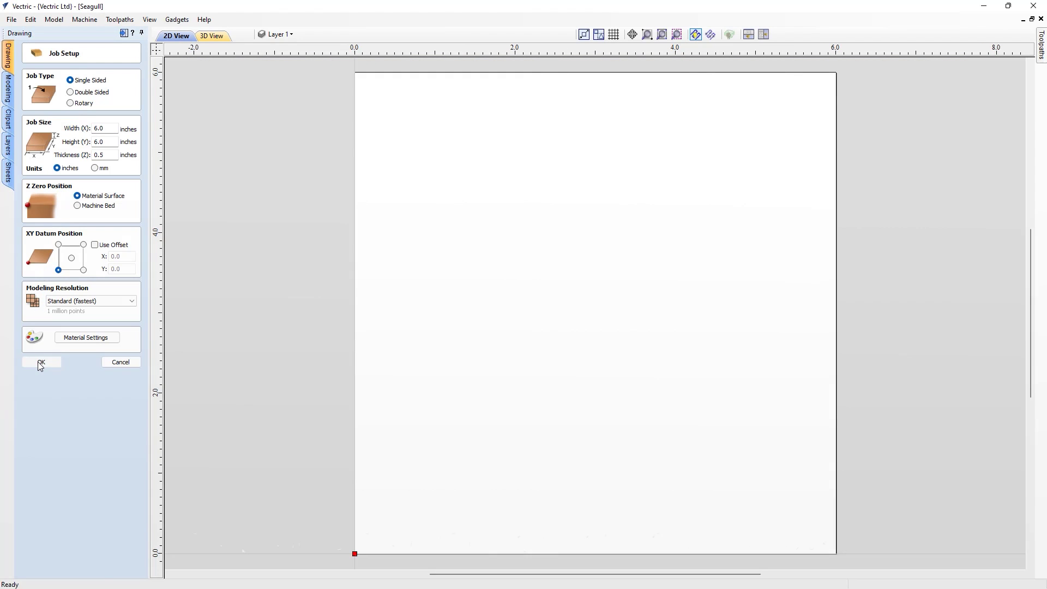
pyautogui.click(38, 361)
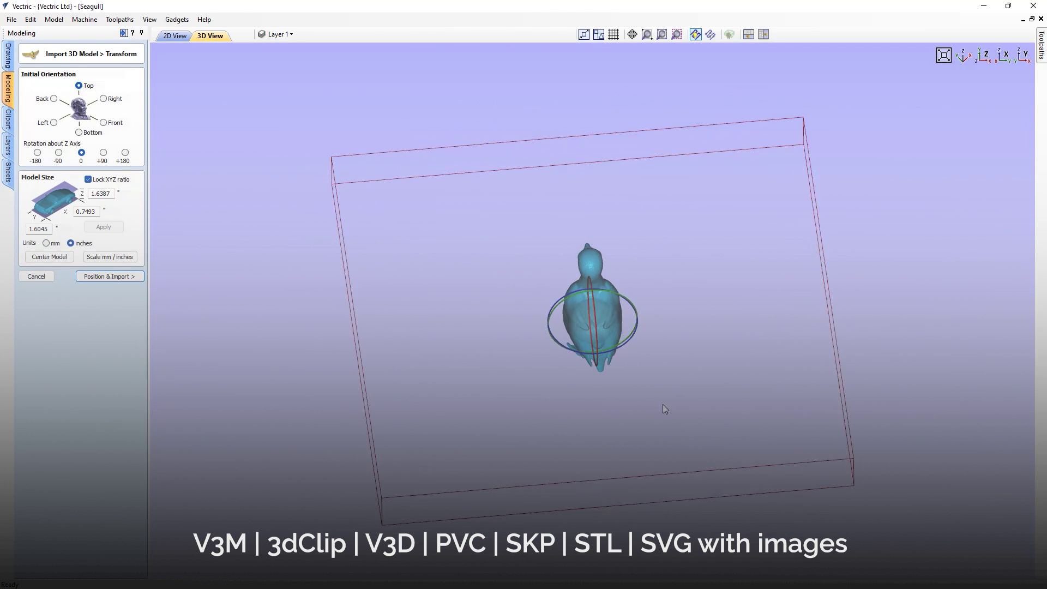
pyautogui.moveTo(664, 408); pyautogui.dragTo(691, 345)
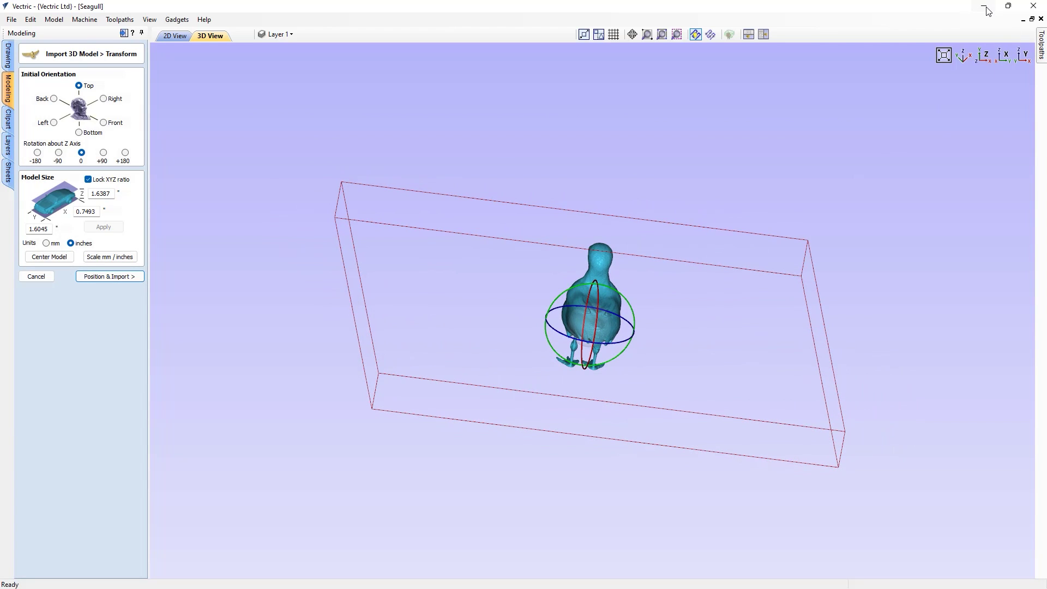
# Keep VCarve Pro 11.5 as the program for STL files via Seagull's Properties.
pyautogui.click(985, 8)
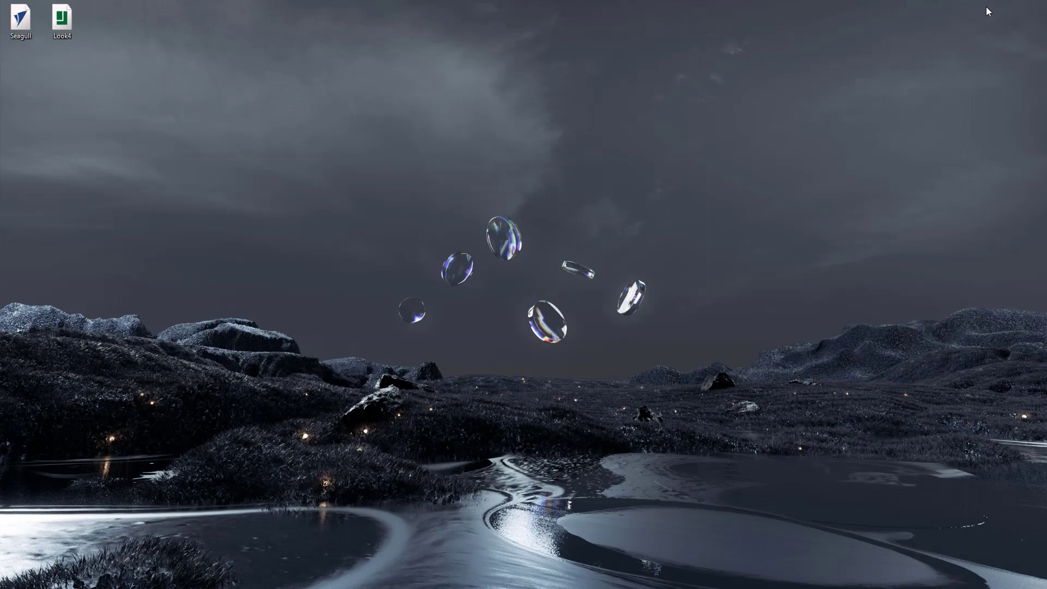
pyautogui.rightClick(21, 30)
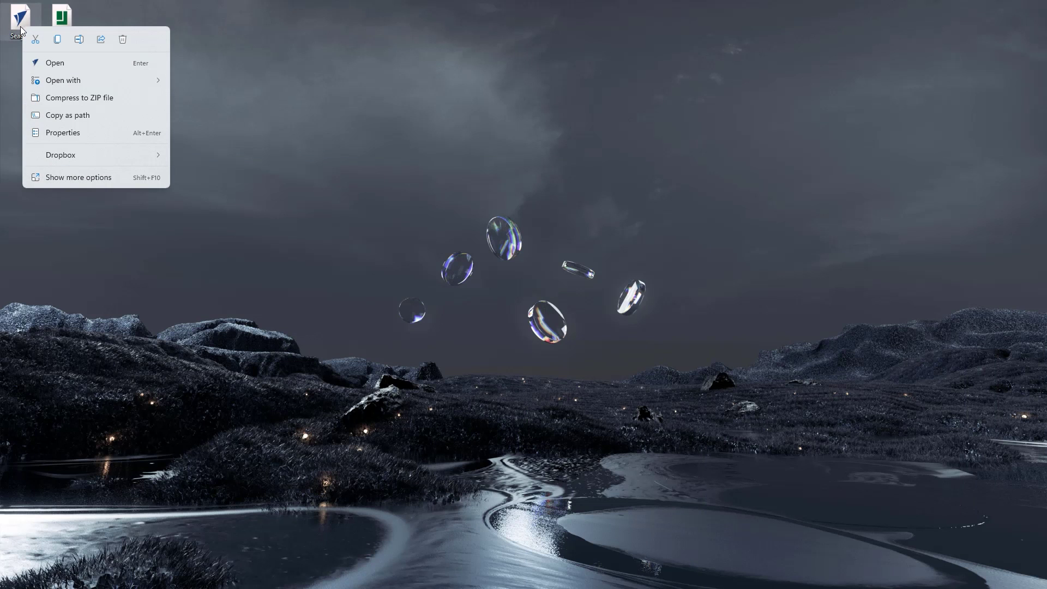
pyautogui.click(100, 132)
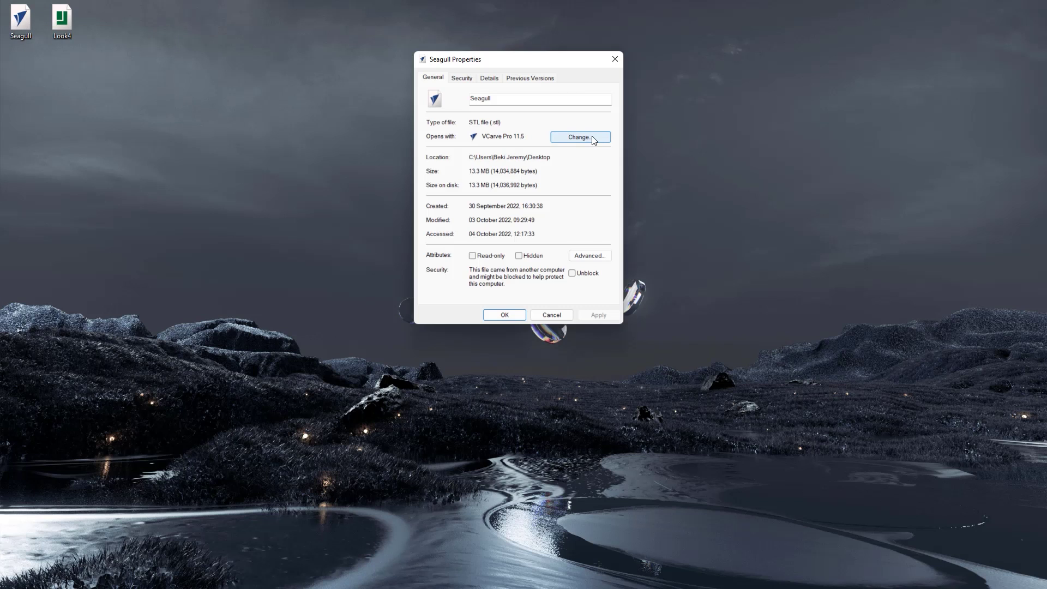
pyautogui.click(579, 137)
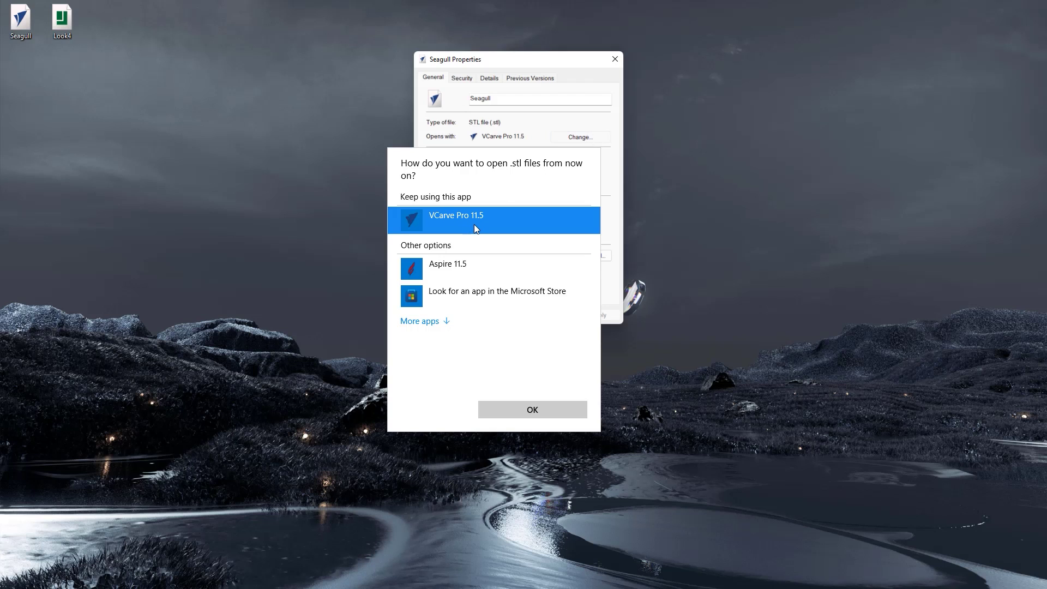
pyautogui.click(541, 408)
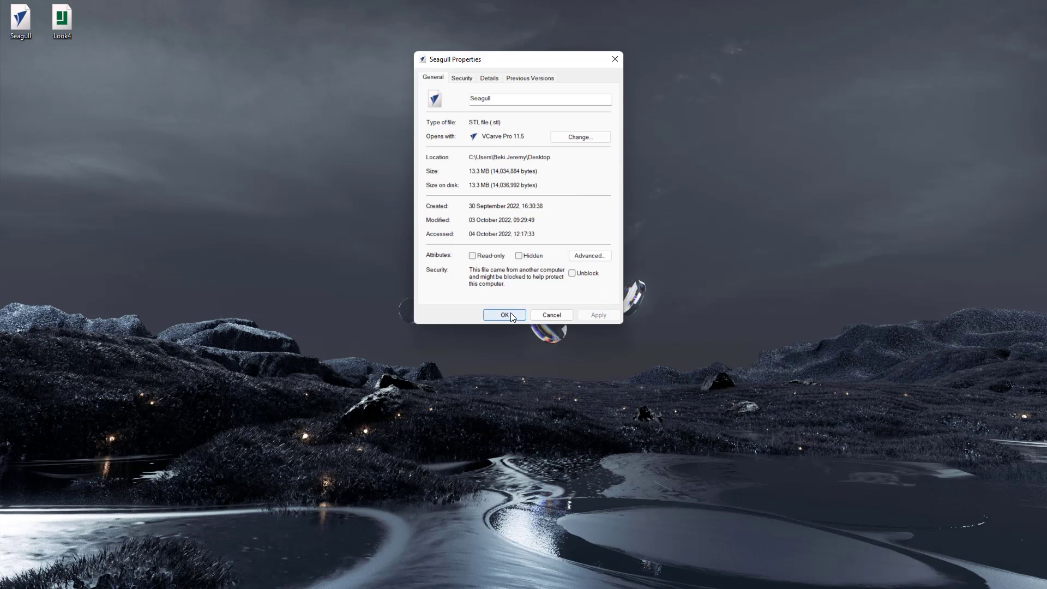
pyautogui.click(510, 315)
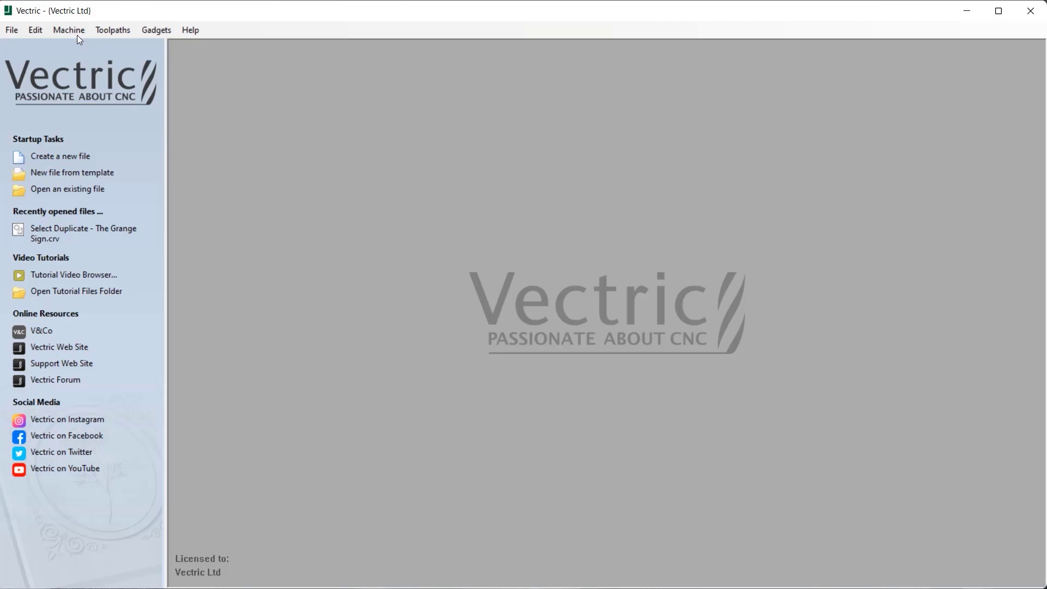
pyautogui.click(76, 33)
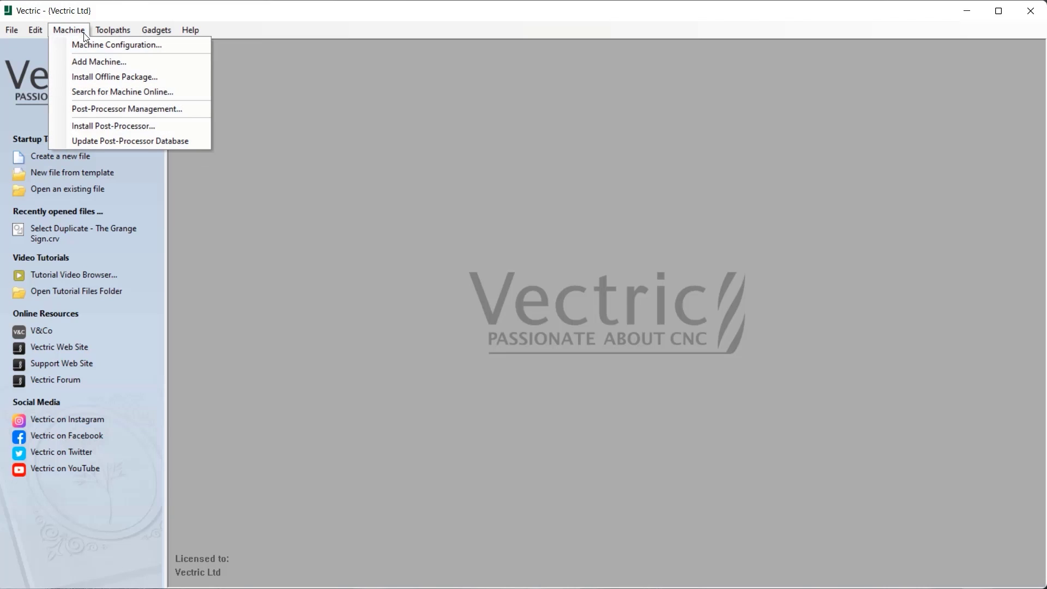
pyautogui.moveTo(121, 36)
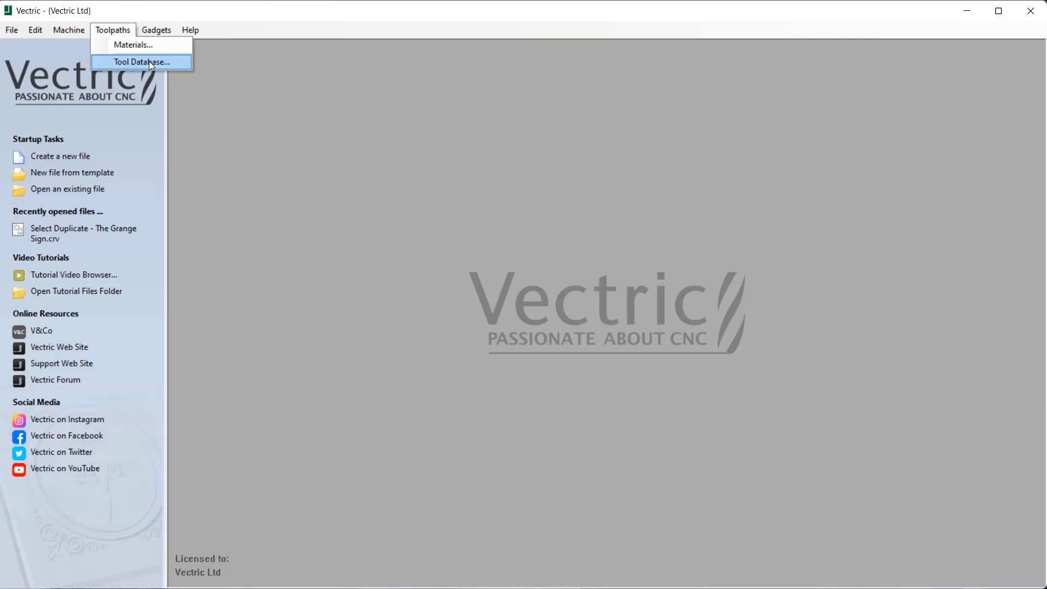
pyautogui.click(178, 64)
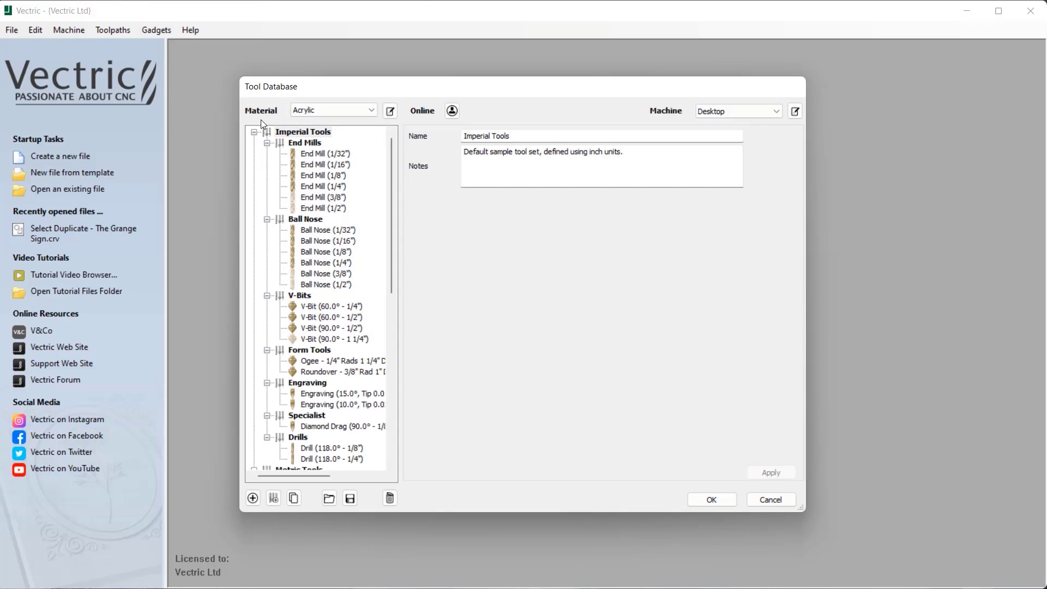
pyautogui.click(339, 187)
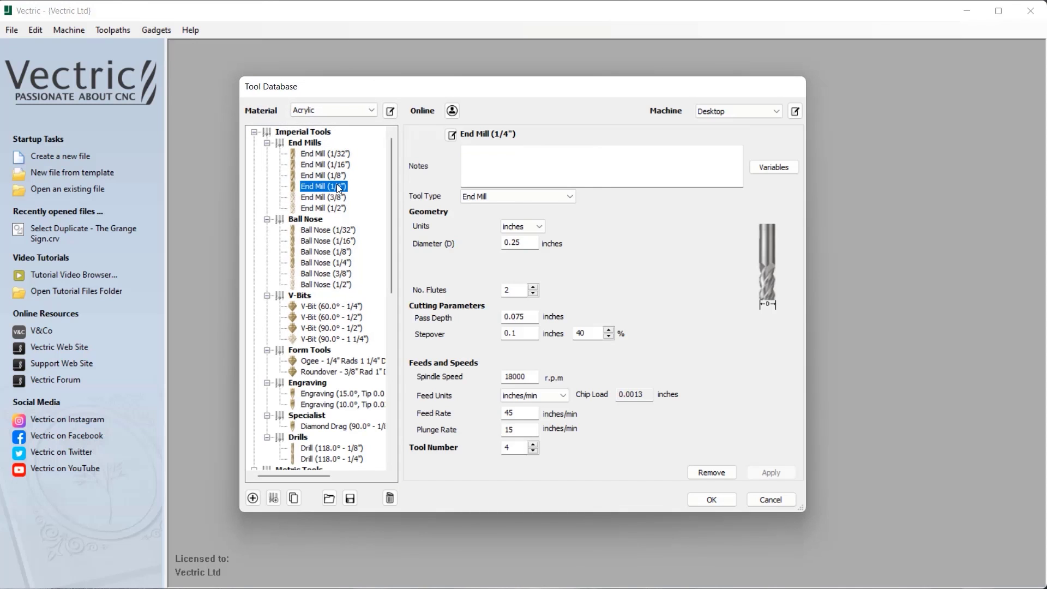
pyautogui.click(716, 499)
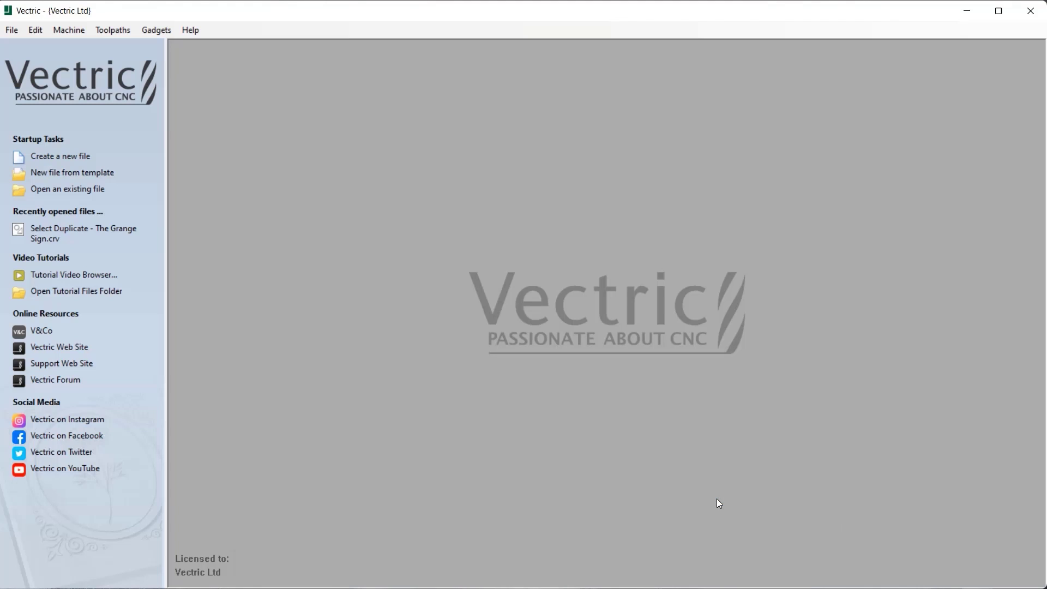